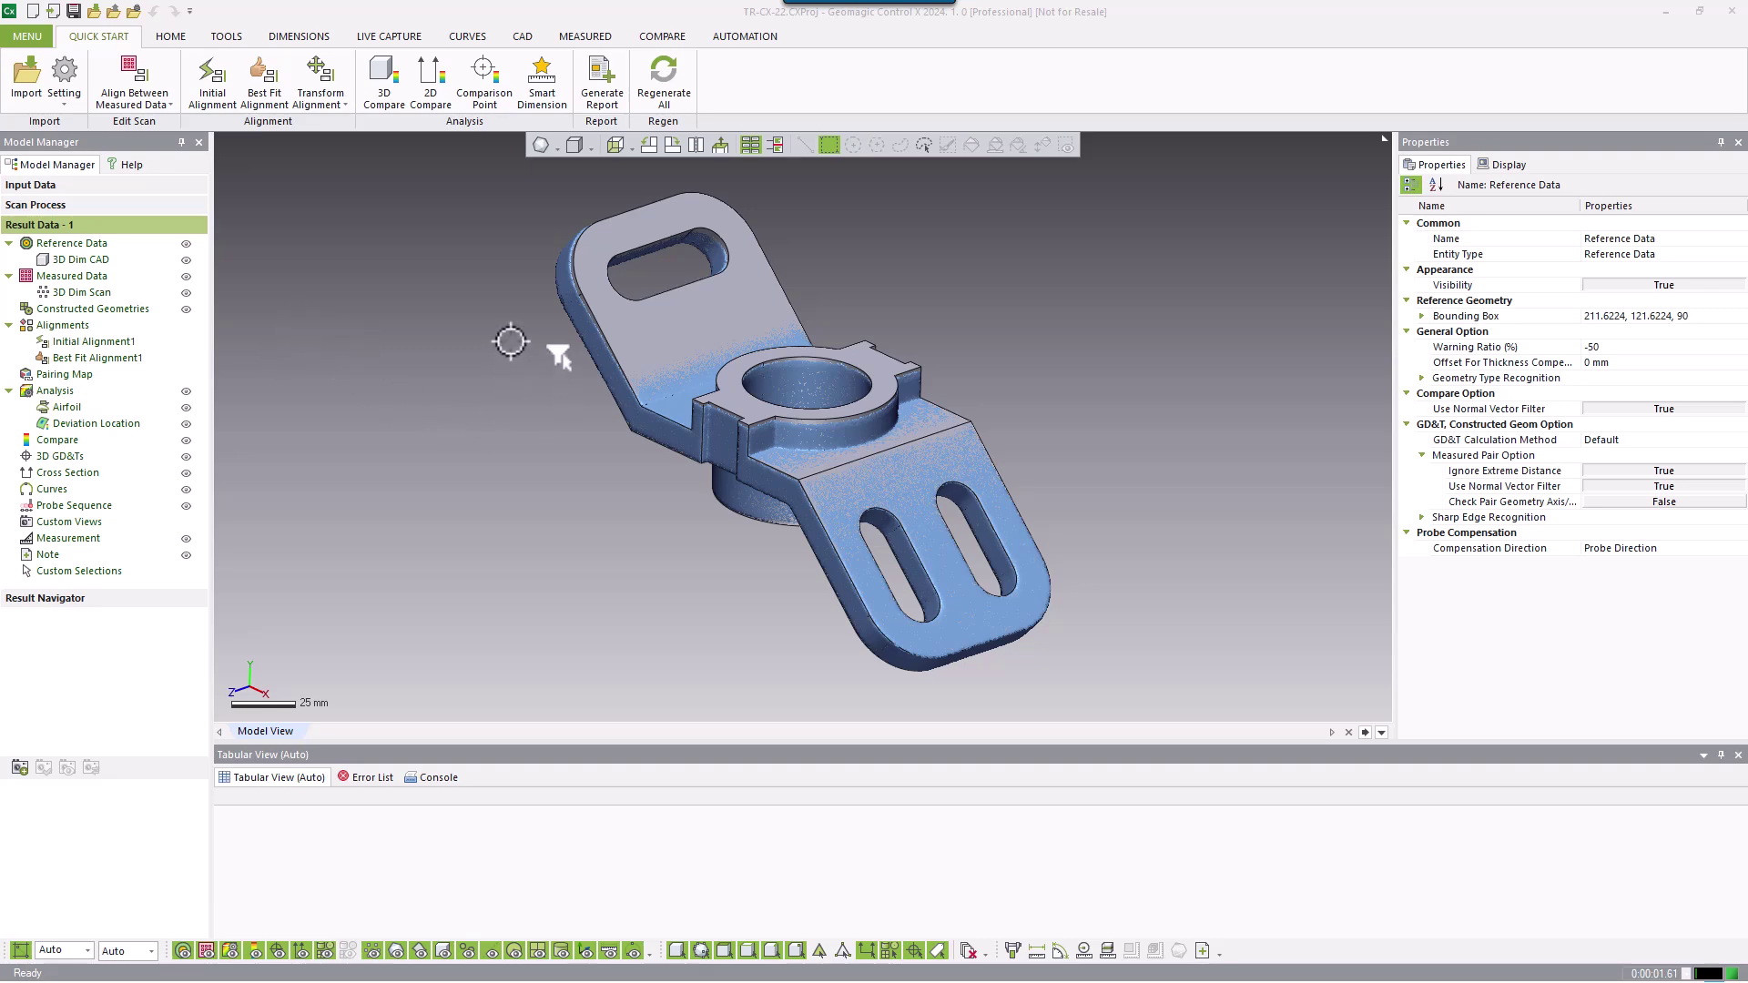
Review the properties of the CAD reference model and the scanned point cloud.
left_click(106, 261)
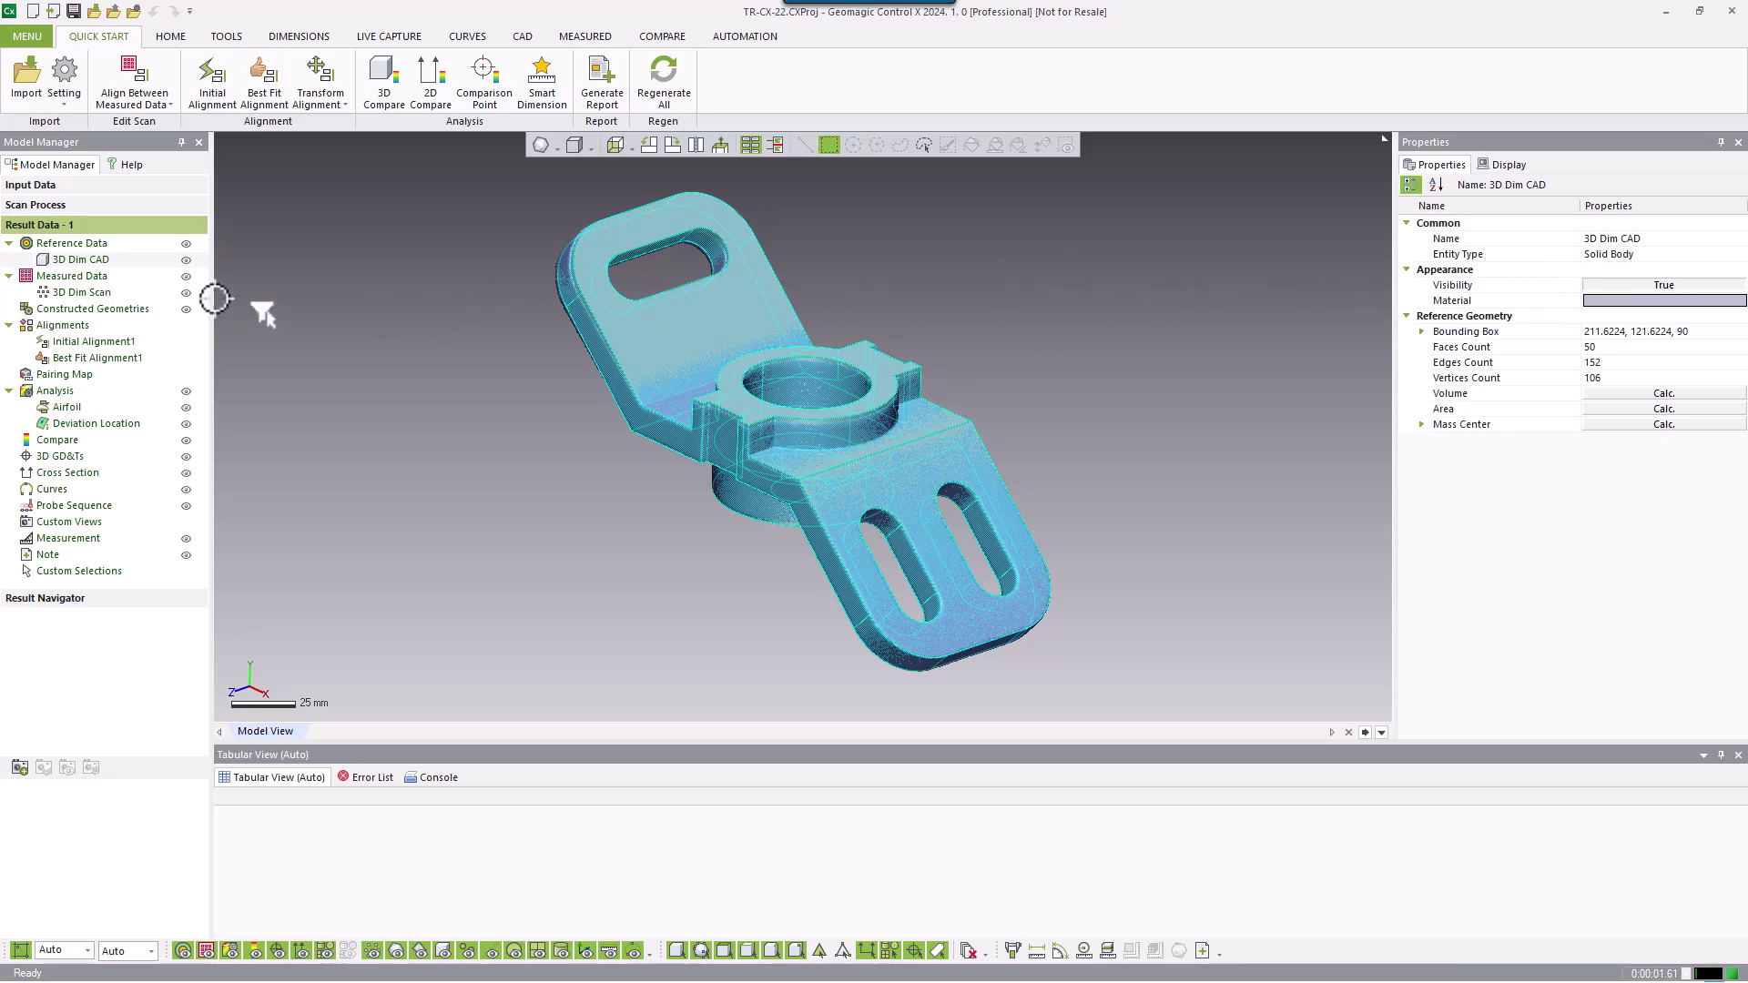
left_click(86, 292)
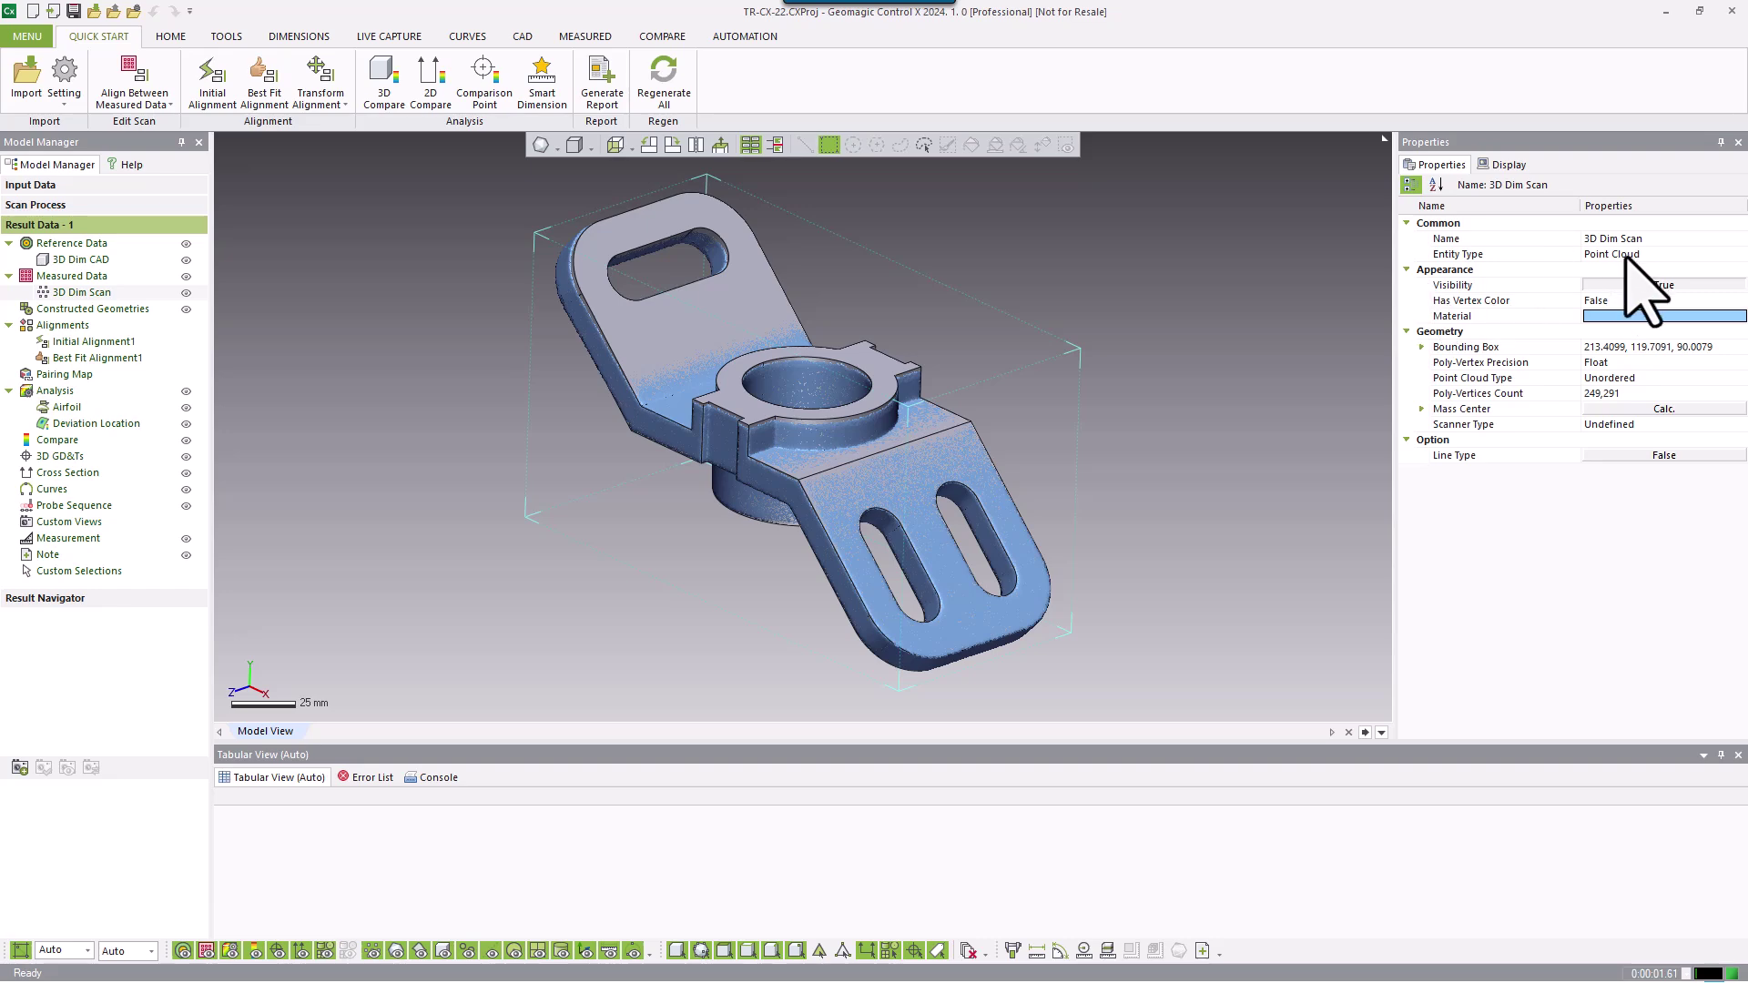
left_click(1252, 330)
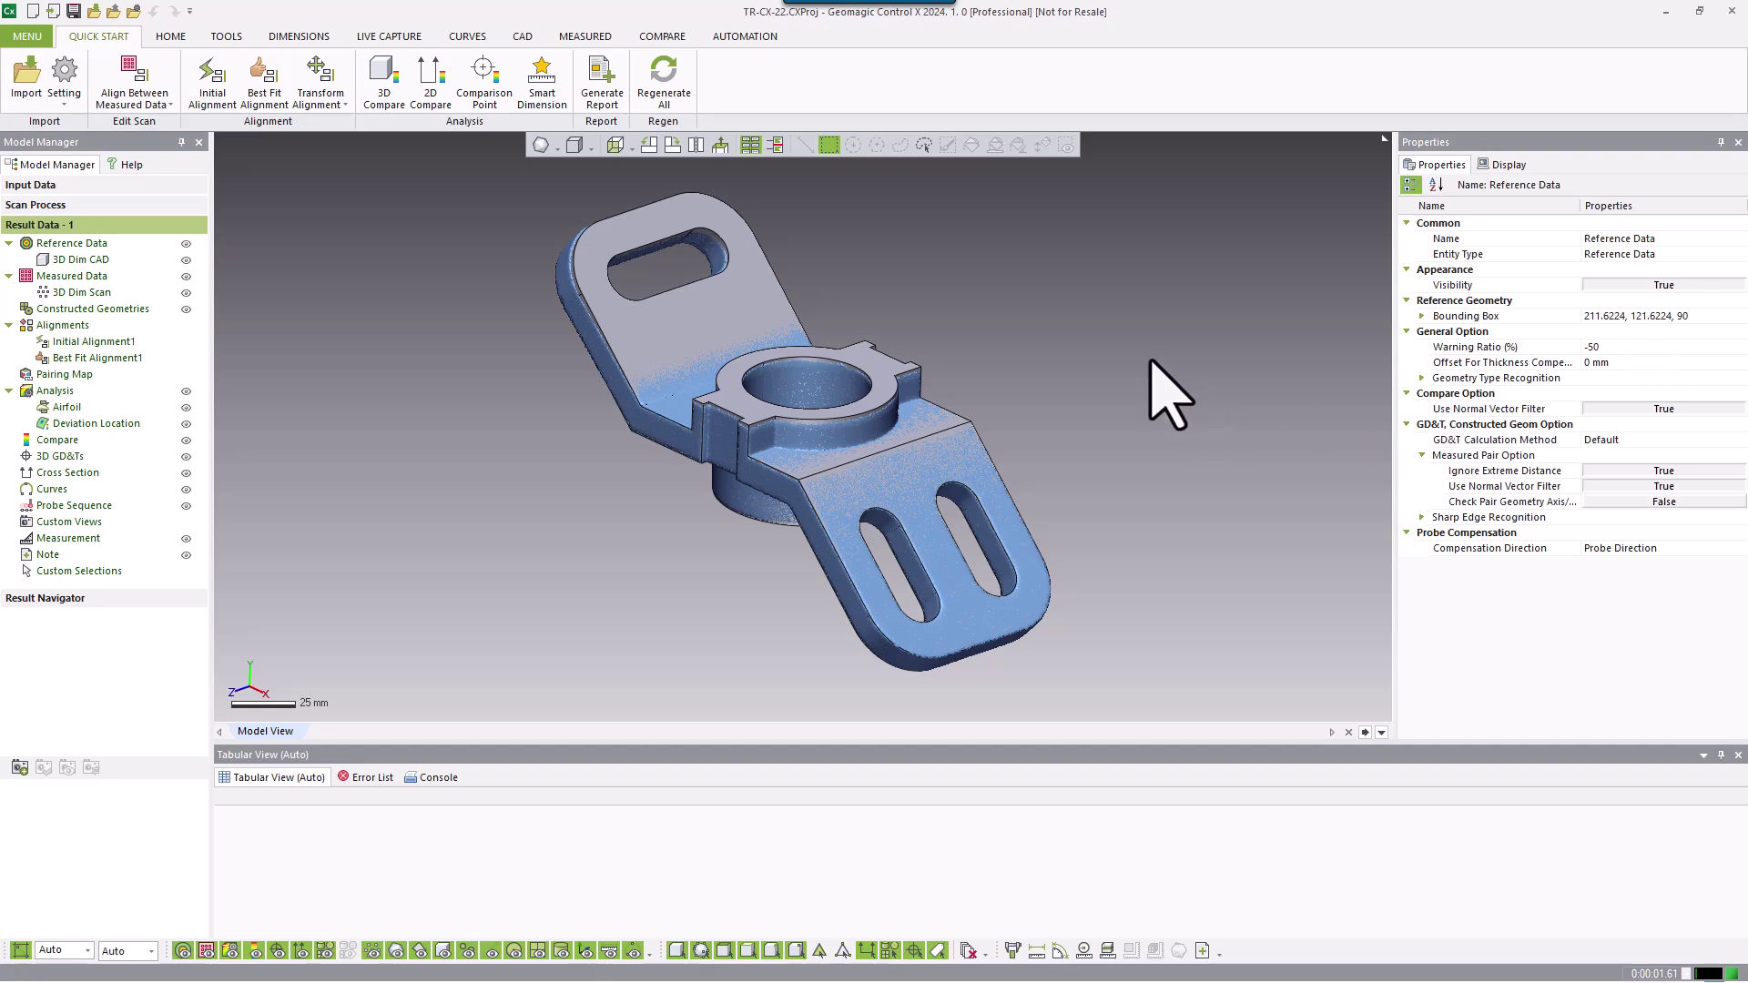
Add Position1, a Position callout on the central bore using the current alignment, placed below the bore.
right_click_drag(1081, 410, 714, 429)
right_click_drag(801, 710, 874, 637)
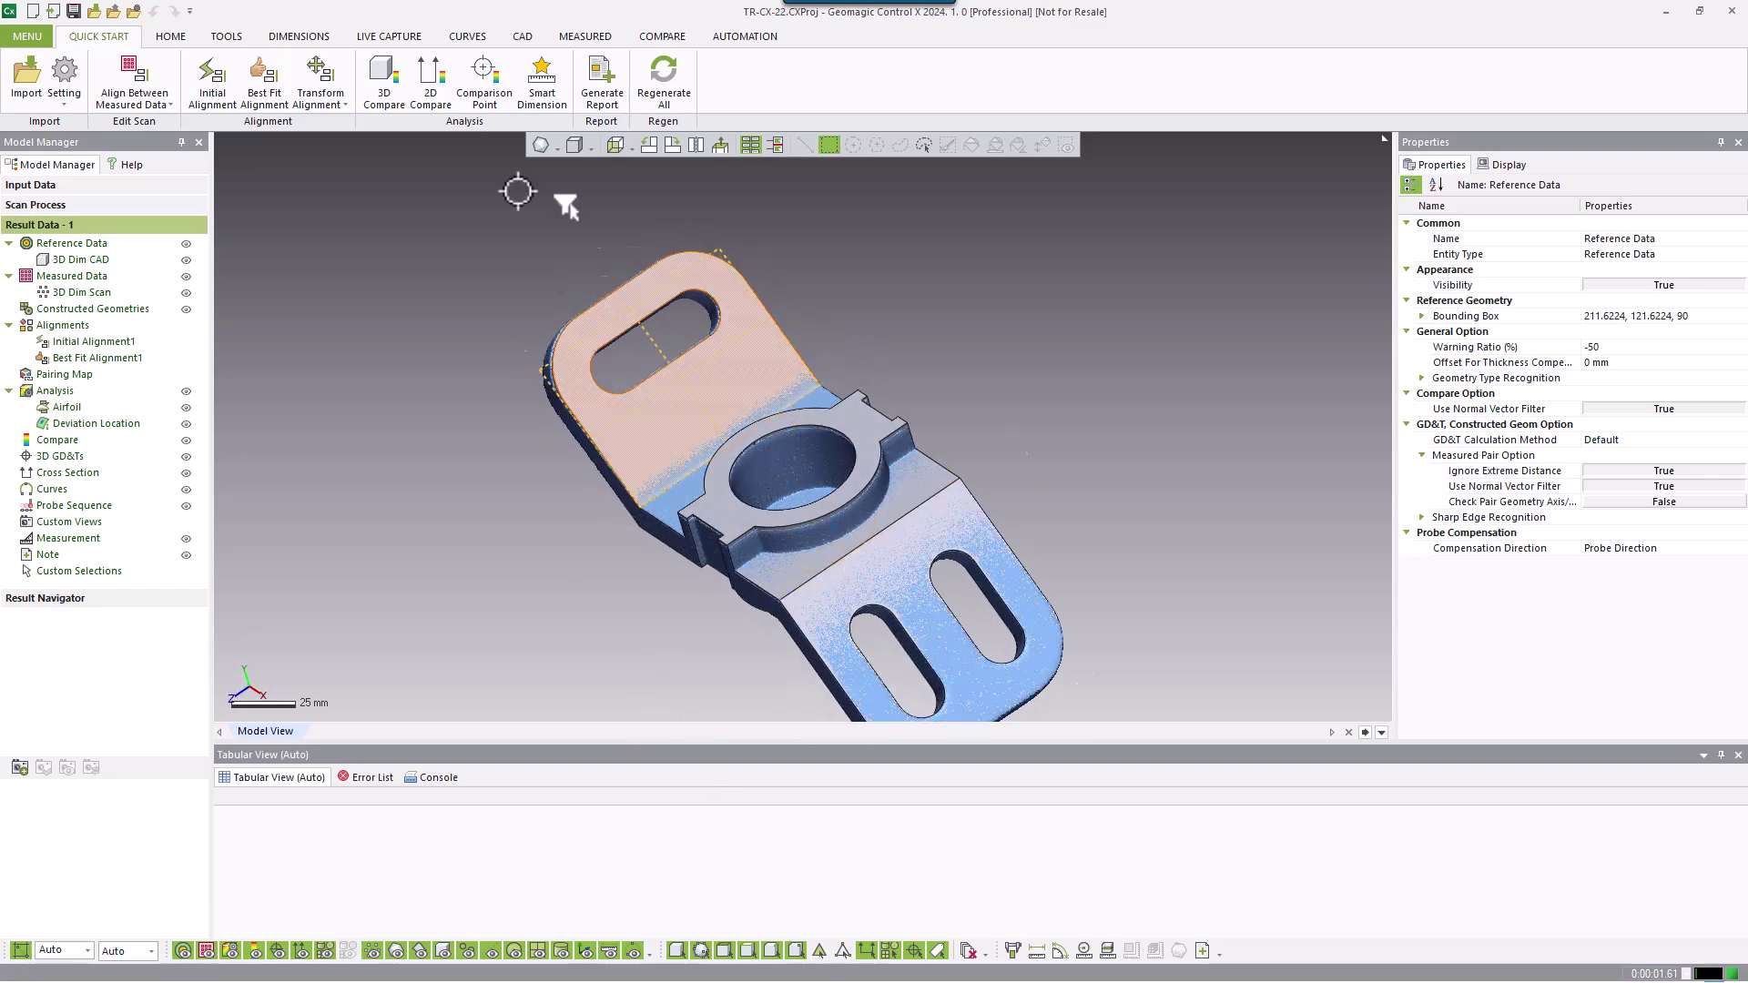
left_click(312, 37)
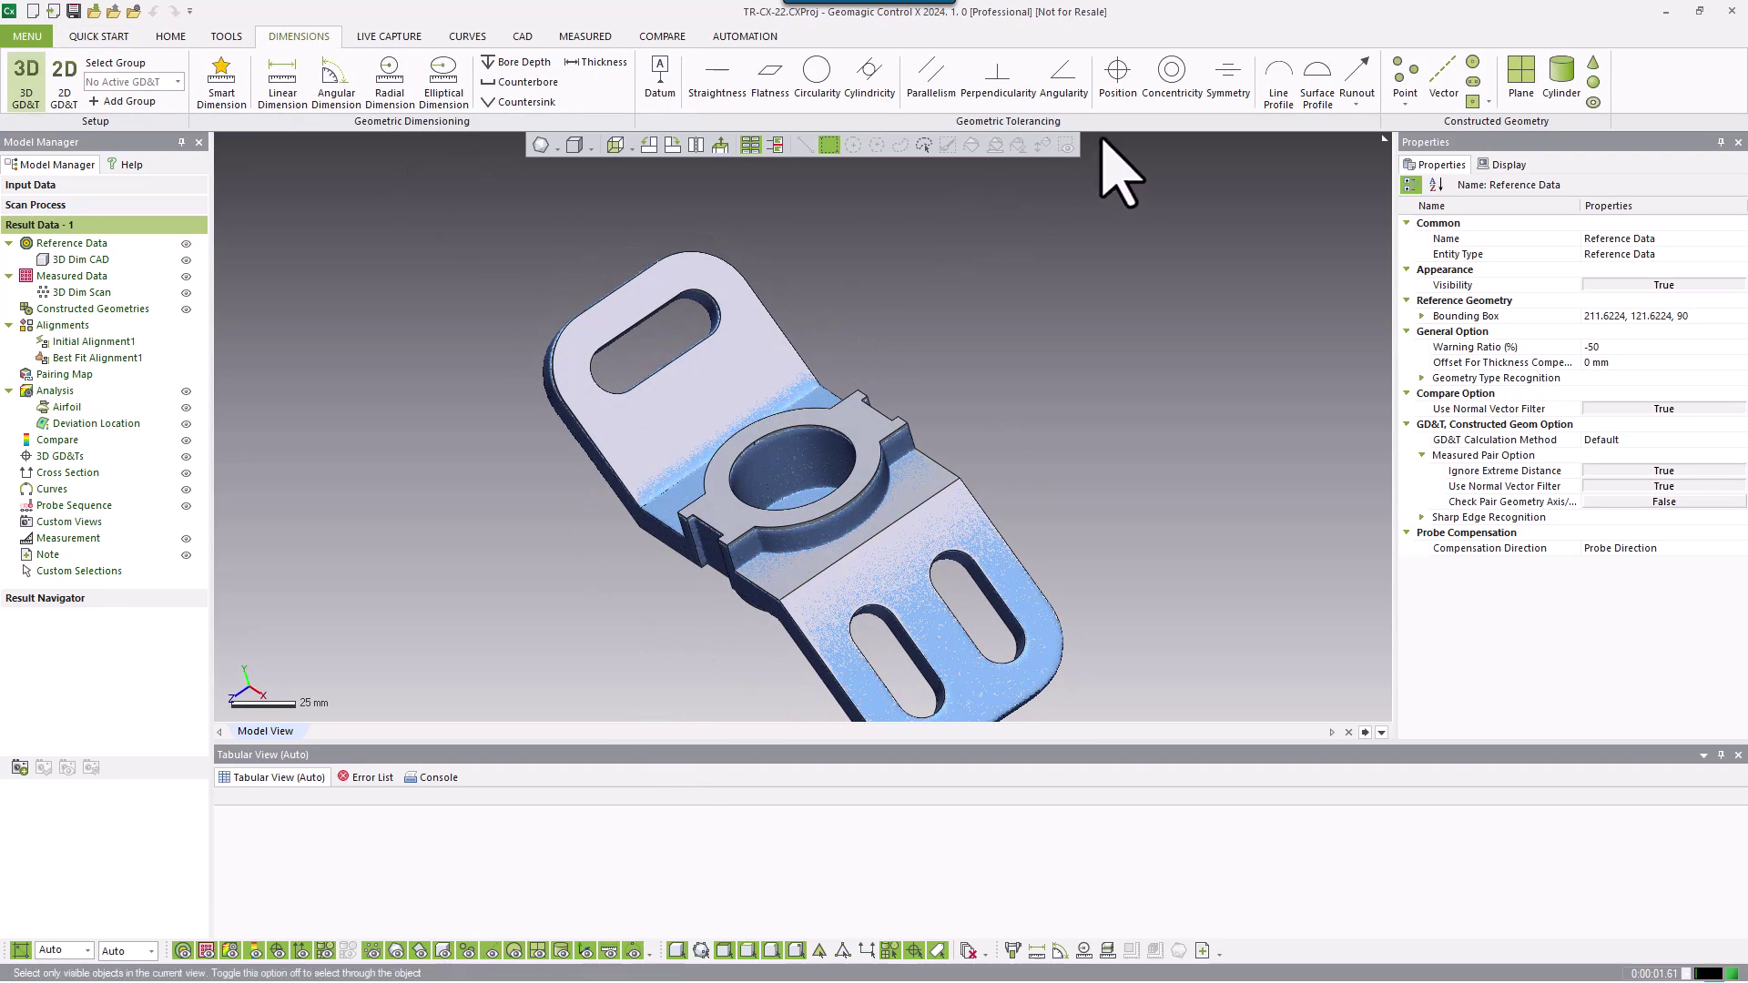
left_click(1118, 77)
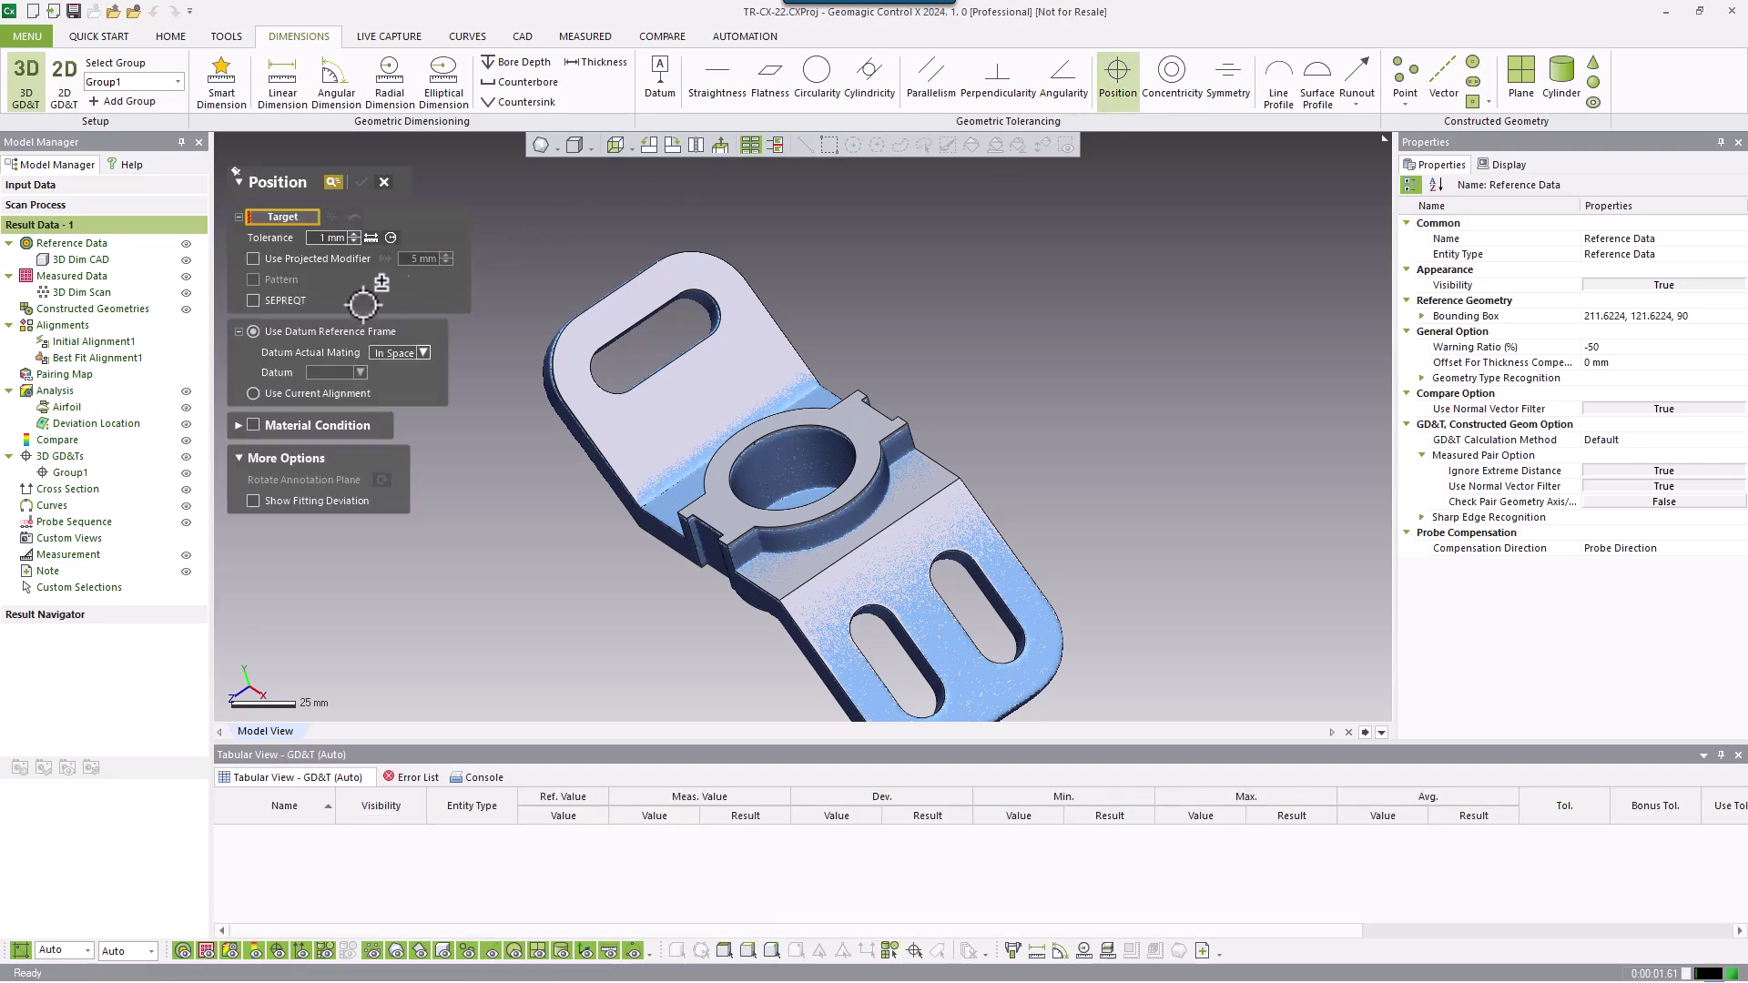
left_click(286, 394)
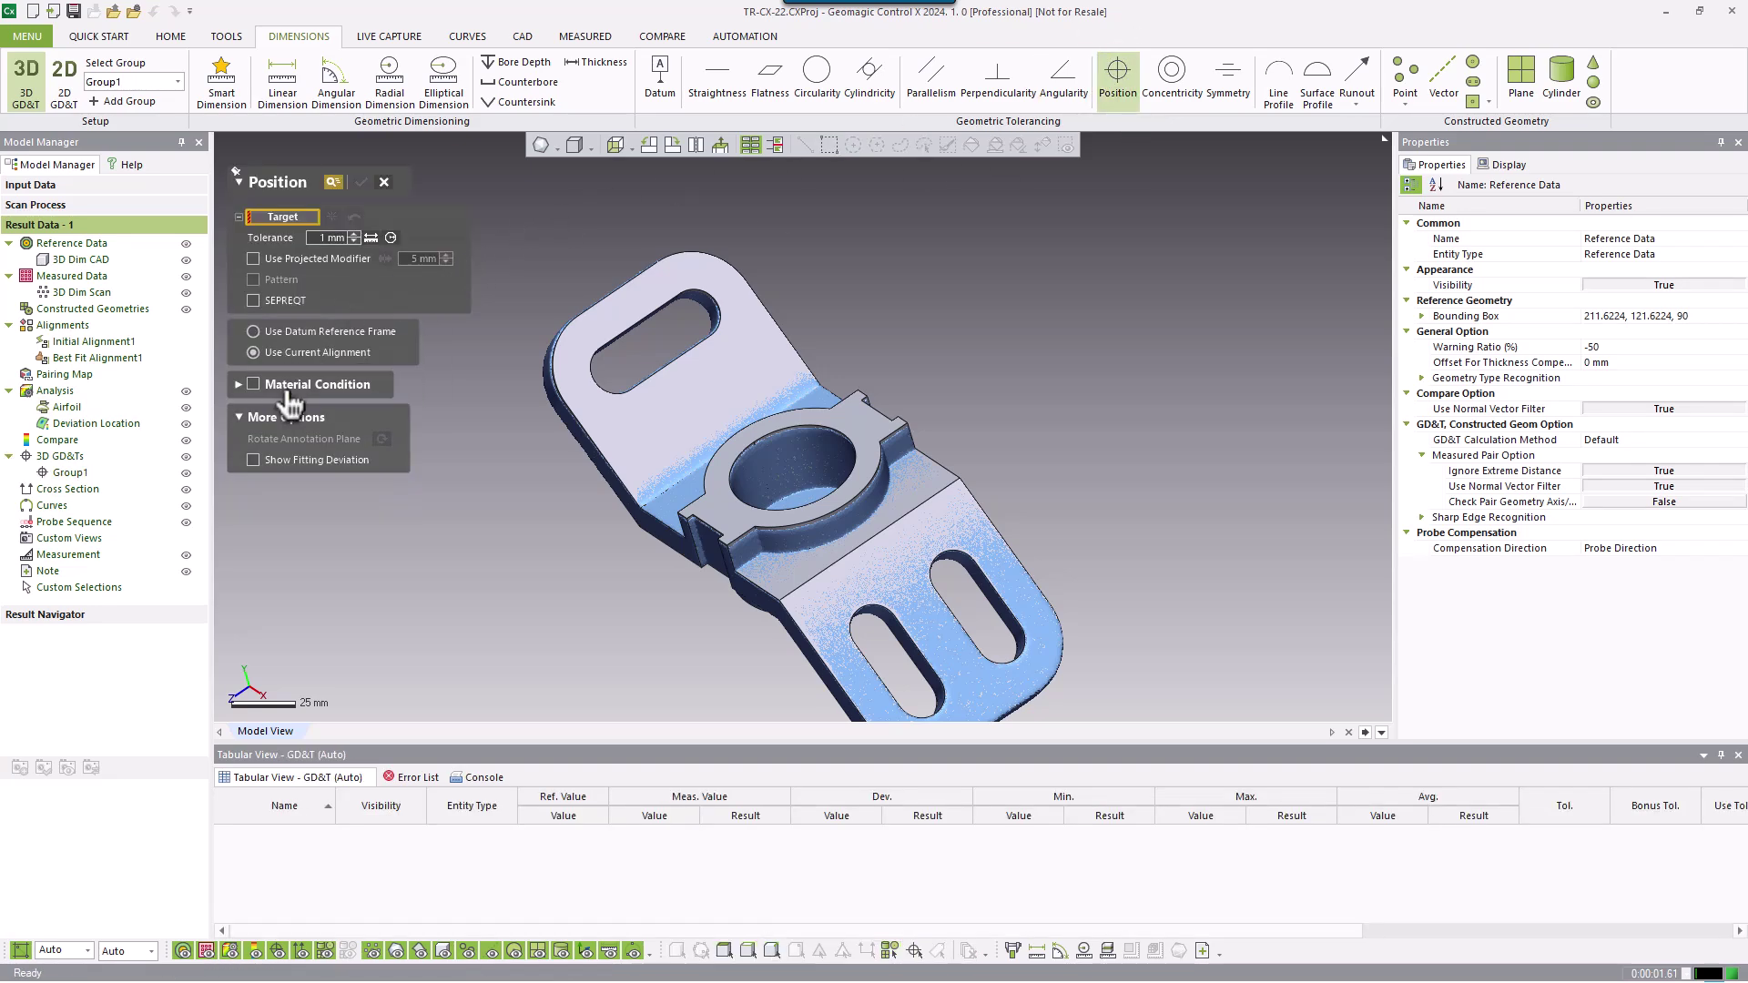
left_click(809, 455)
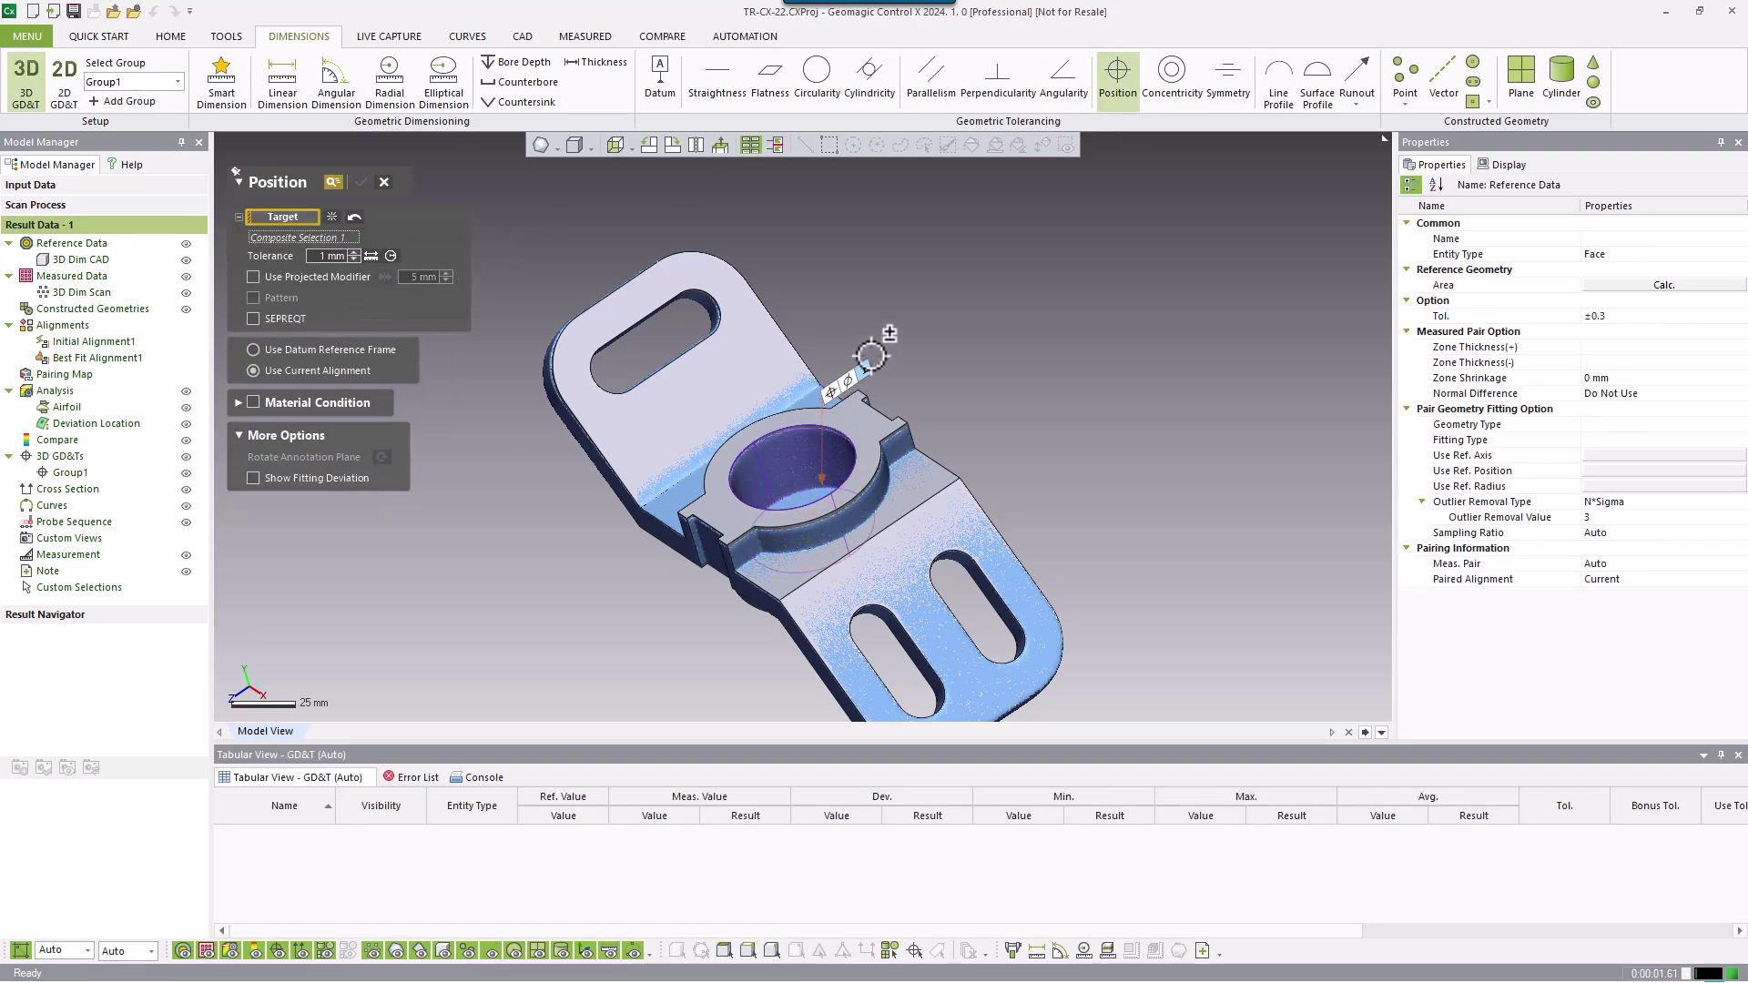
left_click(1020, 319)
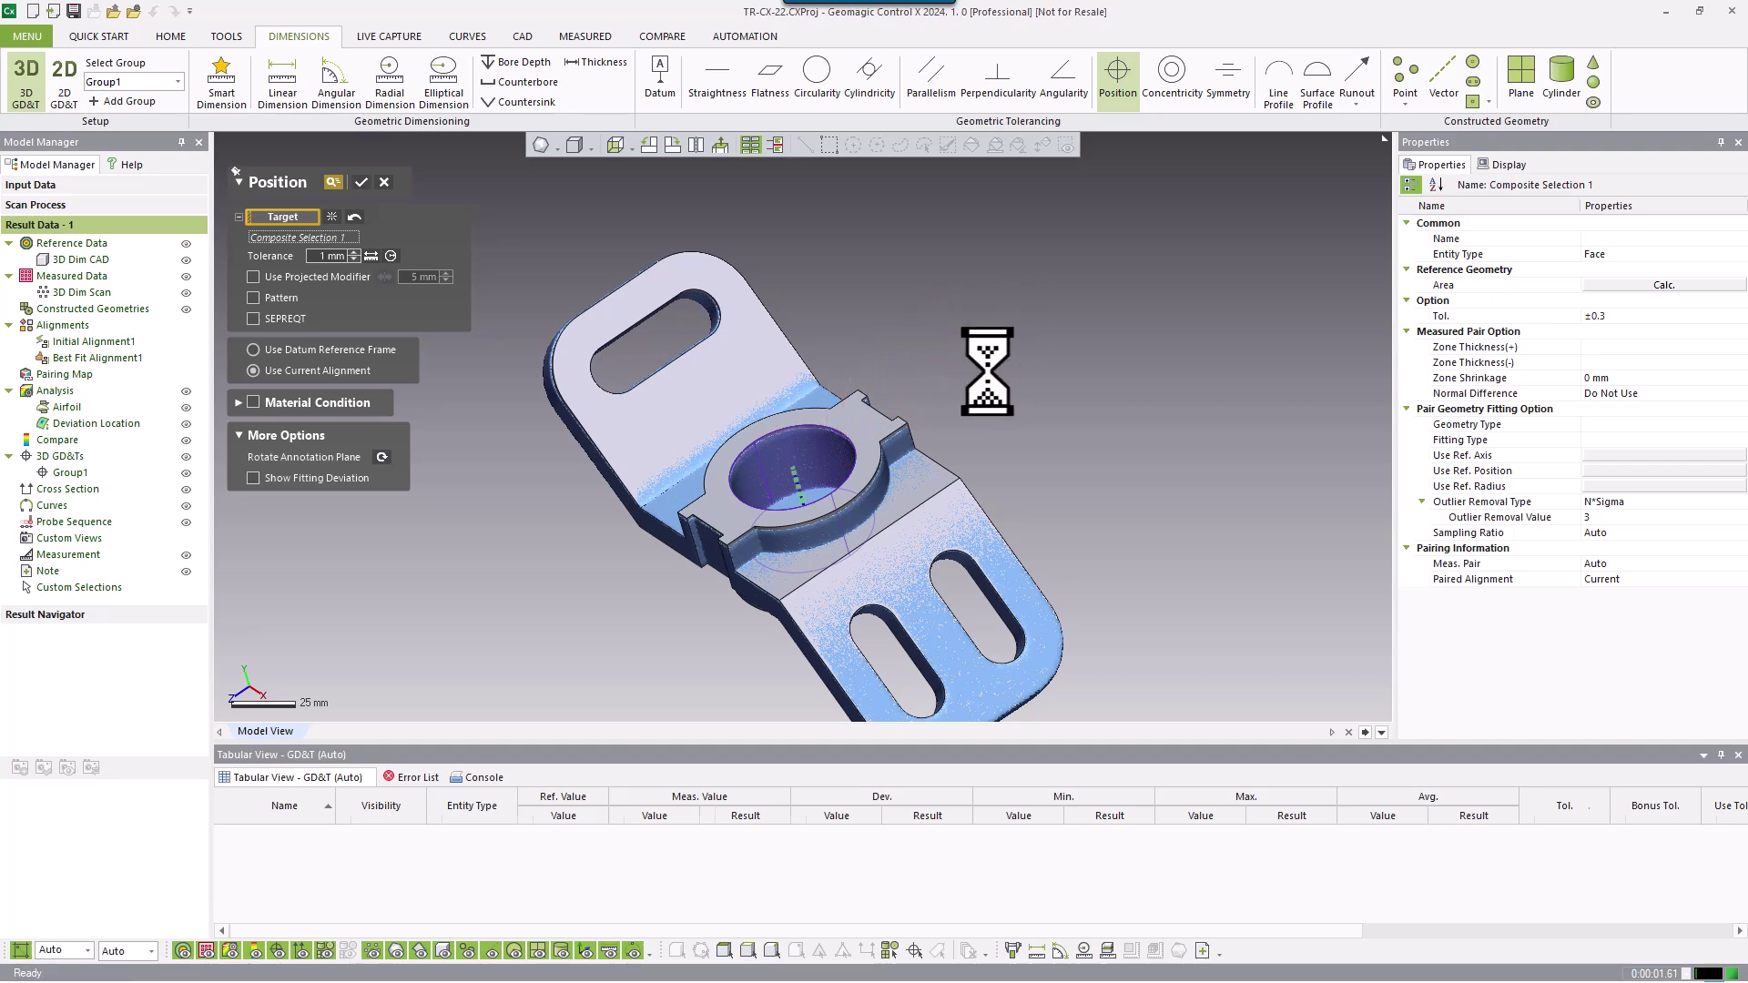
left_click(382, 457)
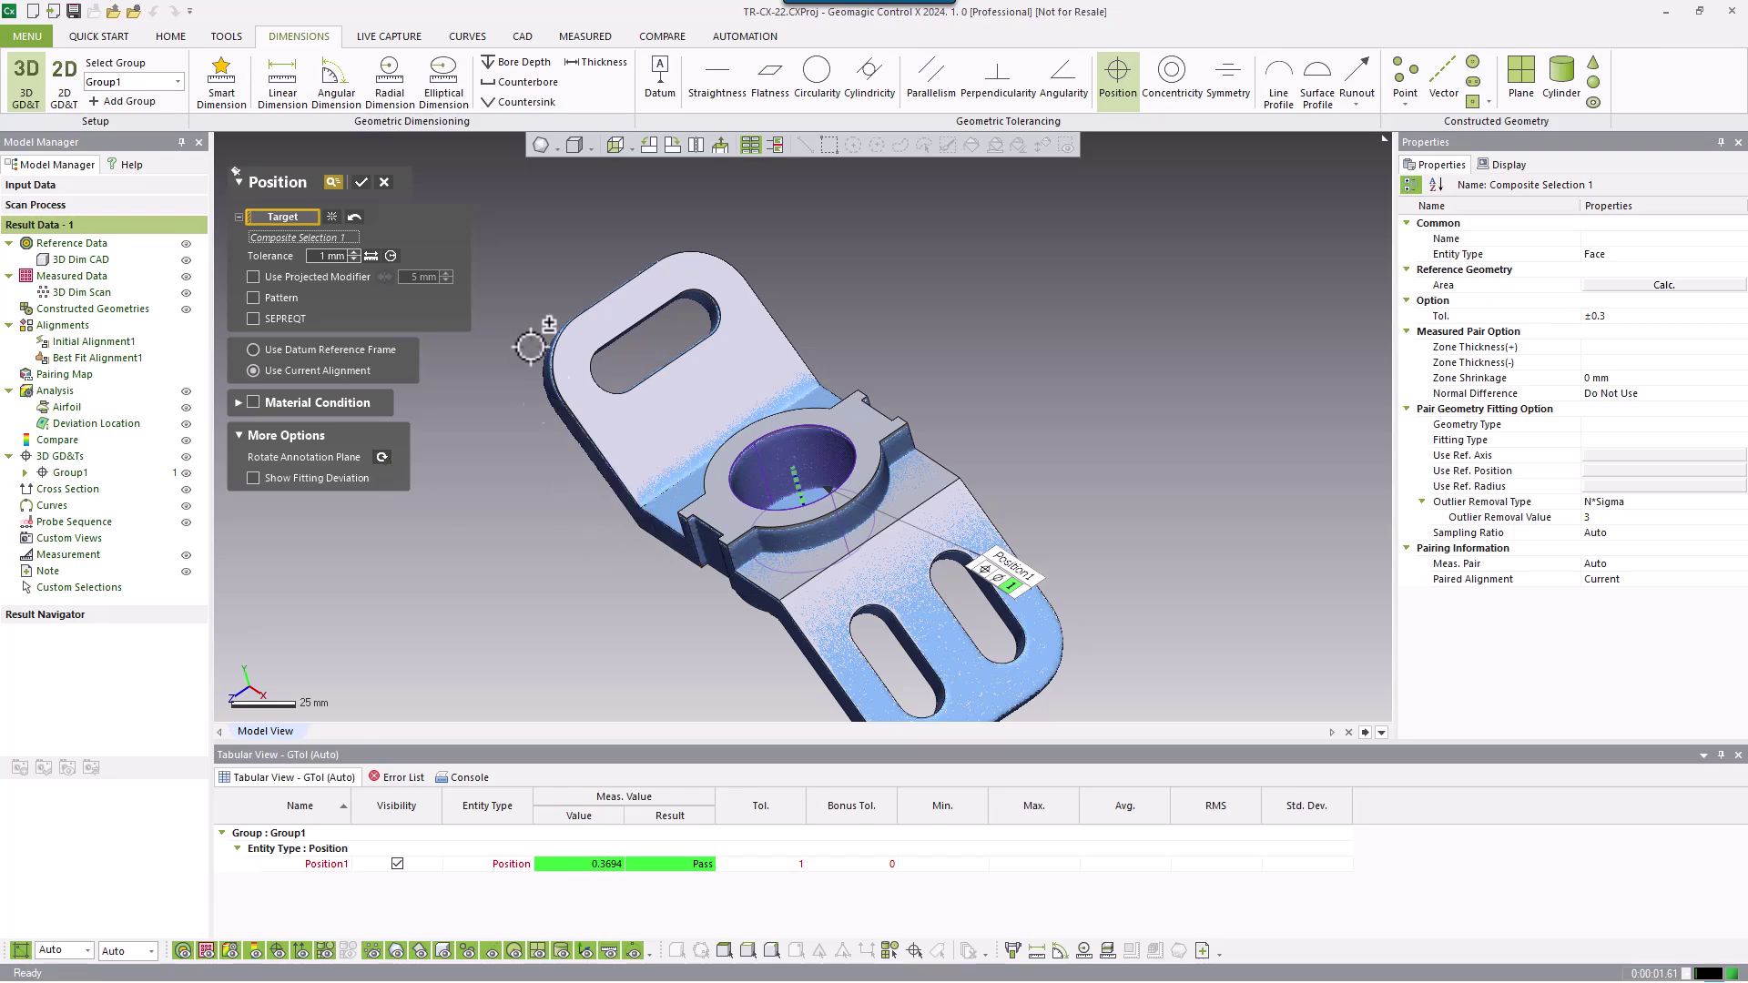
Commit the Position1 callout and set its label inside the bore in a zoomed top view.
left_click(362, 191)
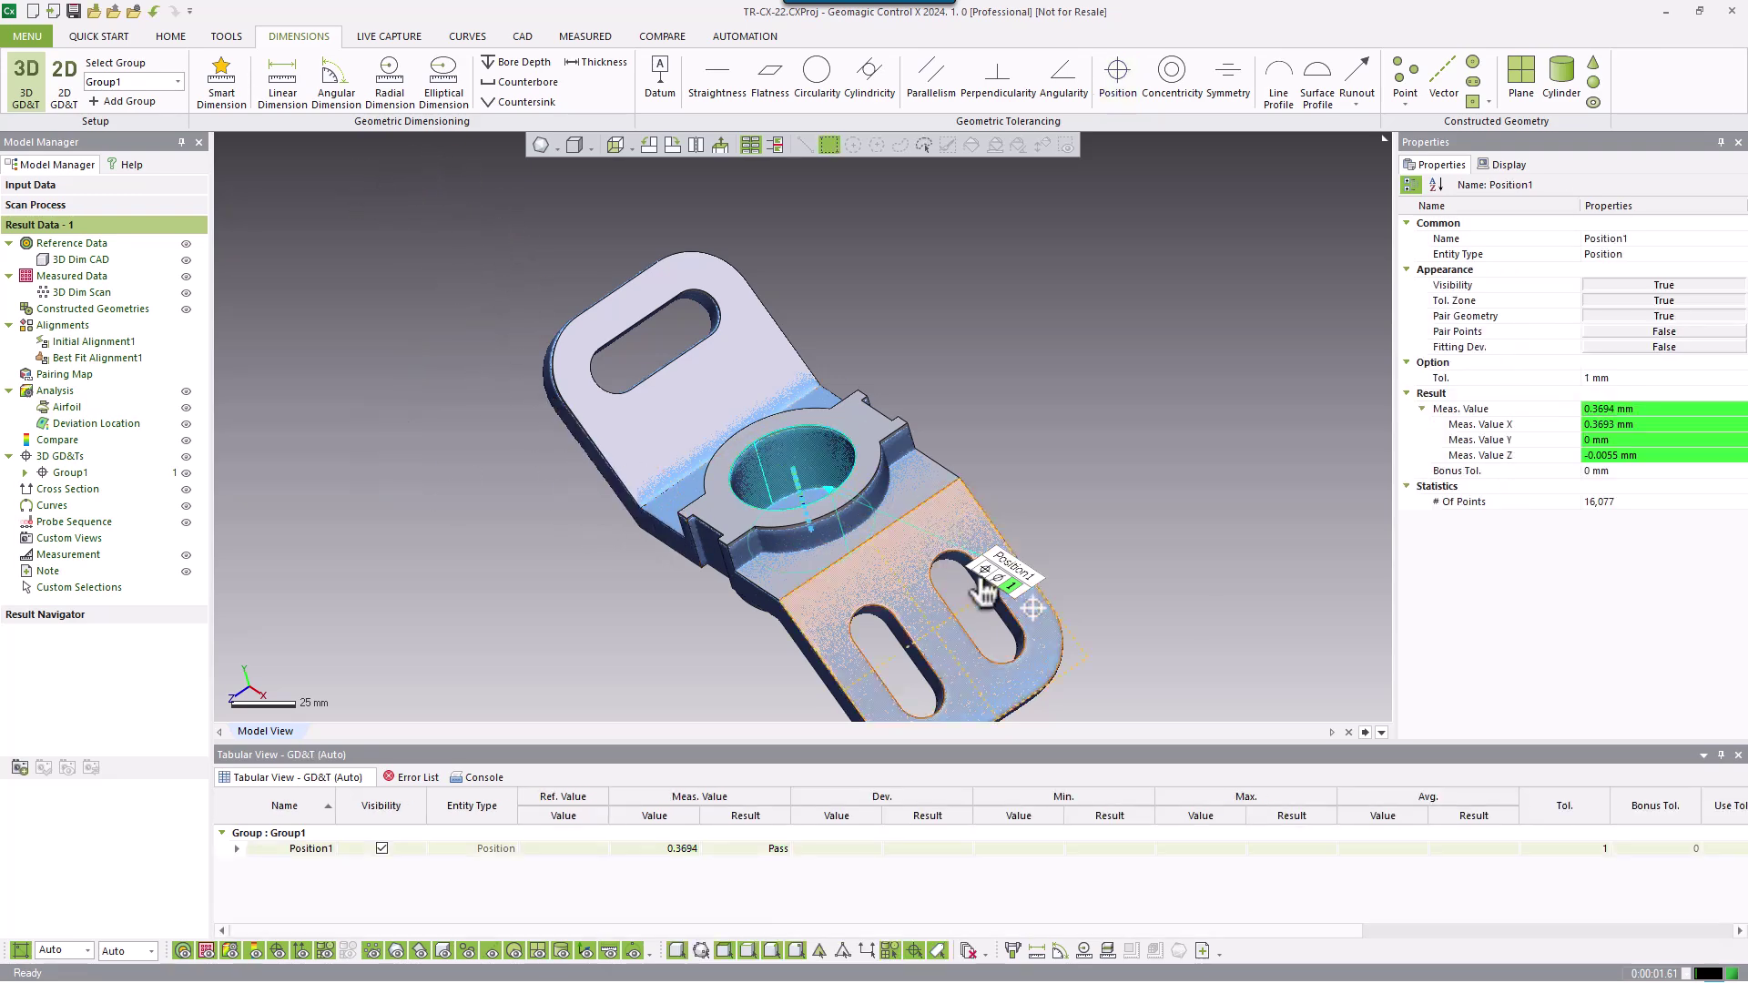
left_click_drag(1008, 582, 896, 377)
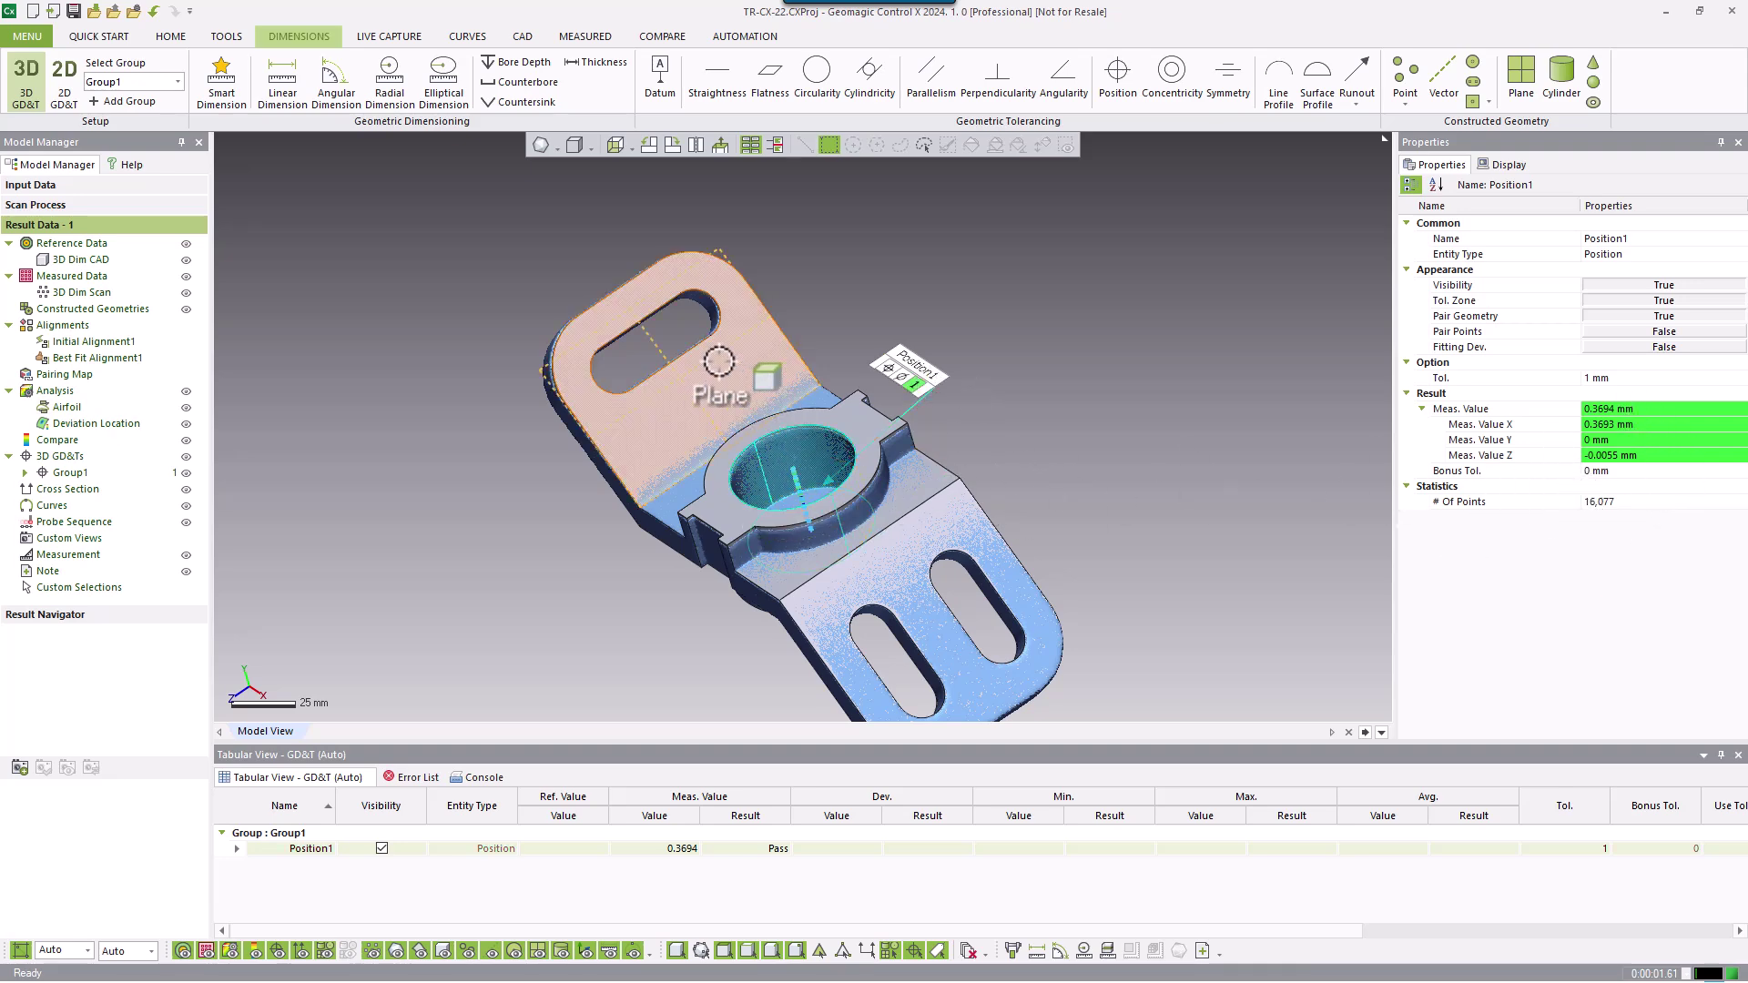
key("ctrl+5")
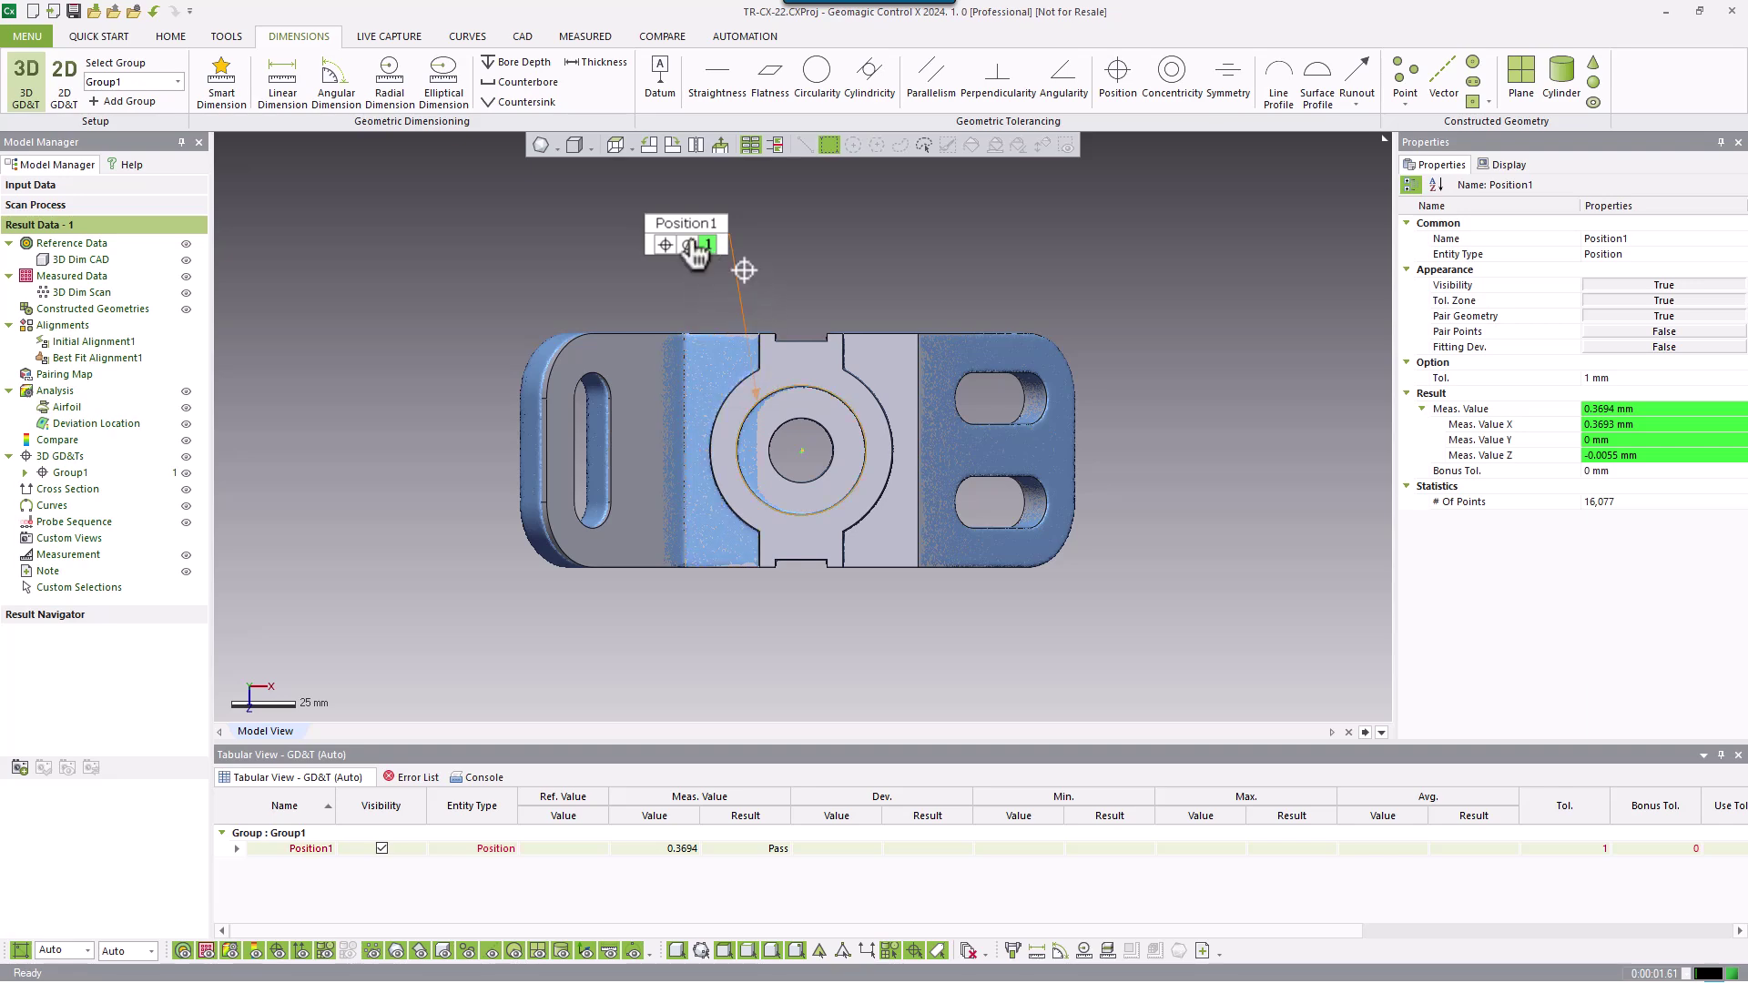
mouse_move(699, 244)
left_mouse_down()
mouse_move(739, 362)
mouse_move(809, 439)
left_mouse_up()
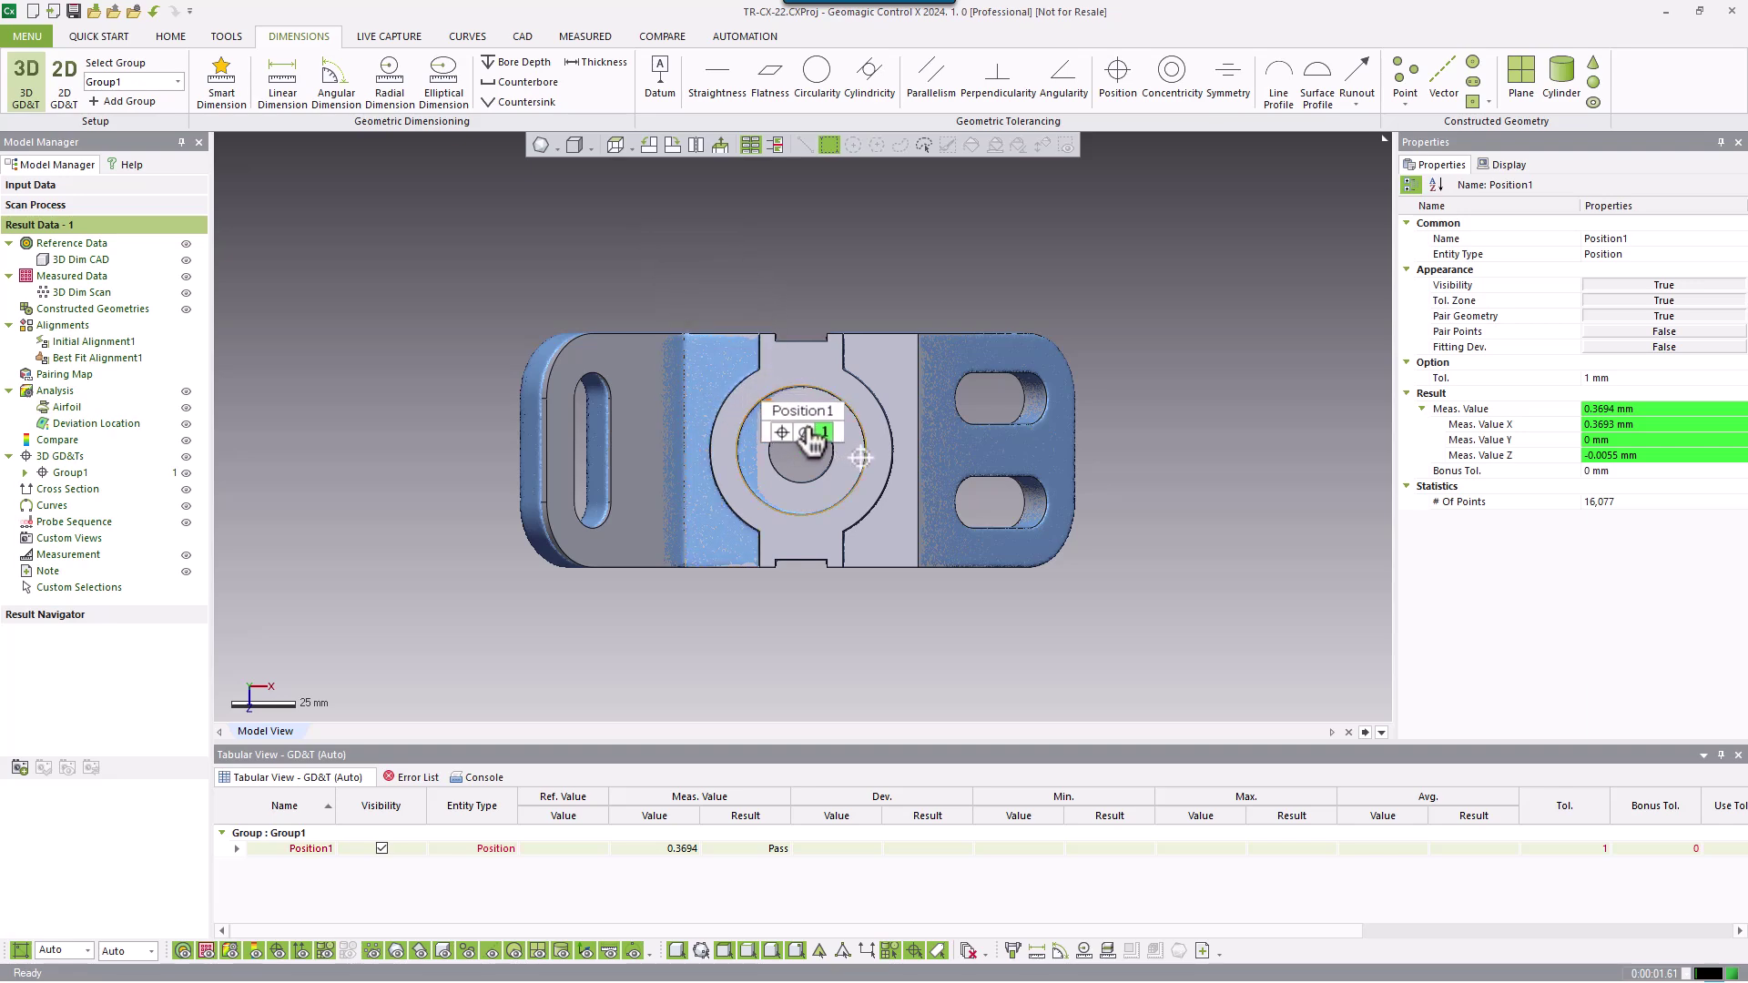
scroll(808, 439, "up", 5)
scroll(801, 405, "up", 6)
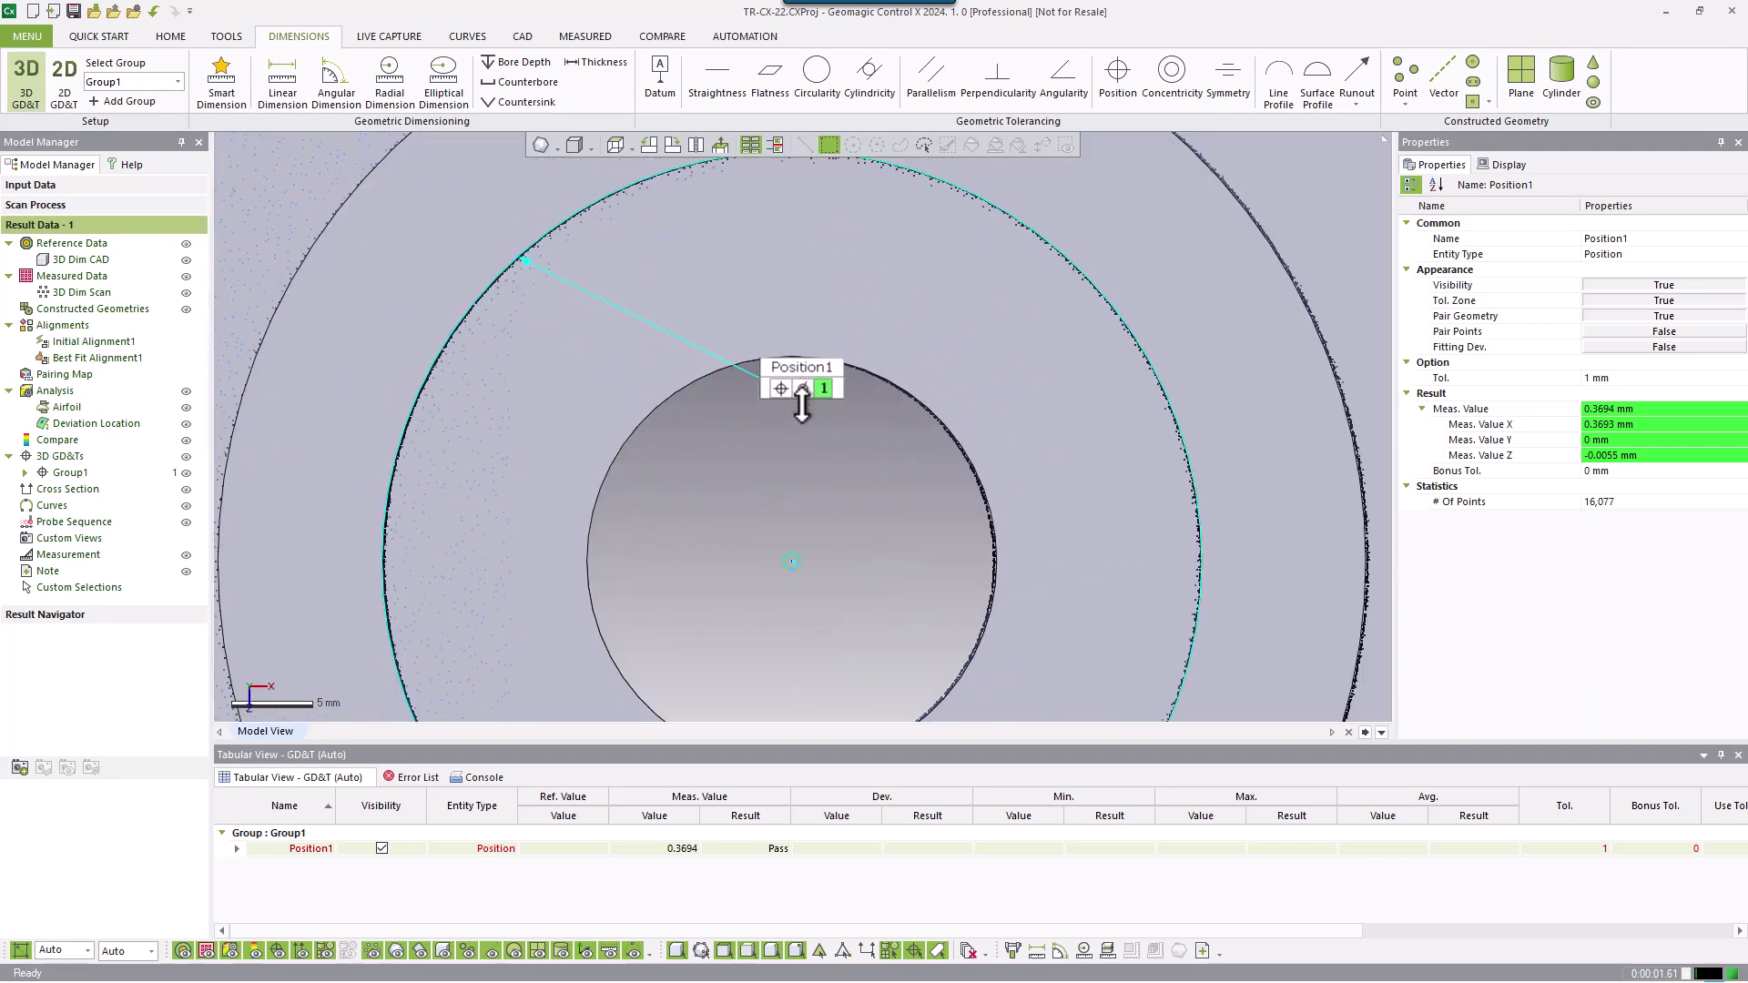
left_click_drag(815, 414, 827, 512)
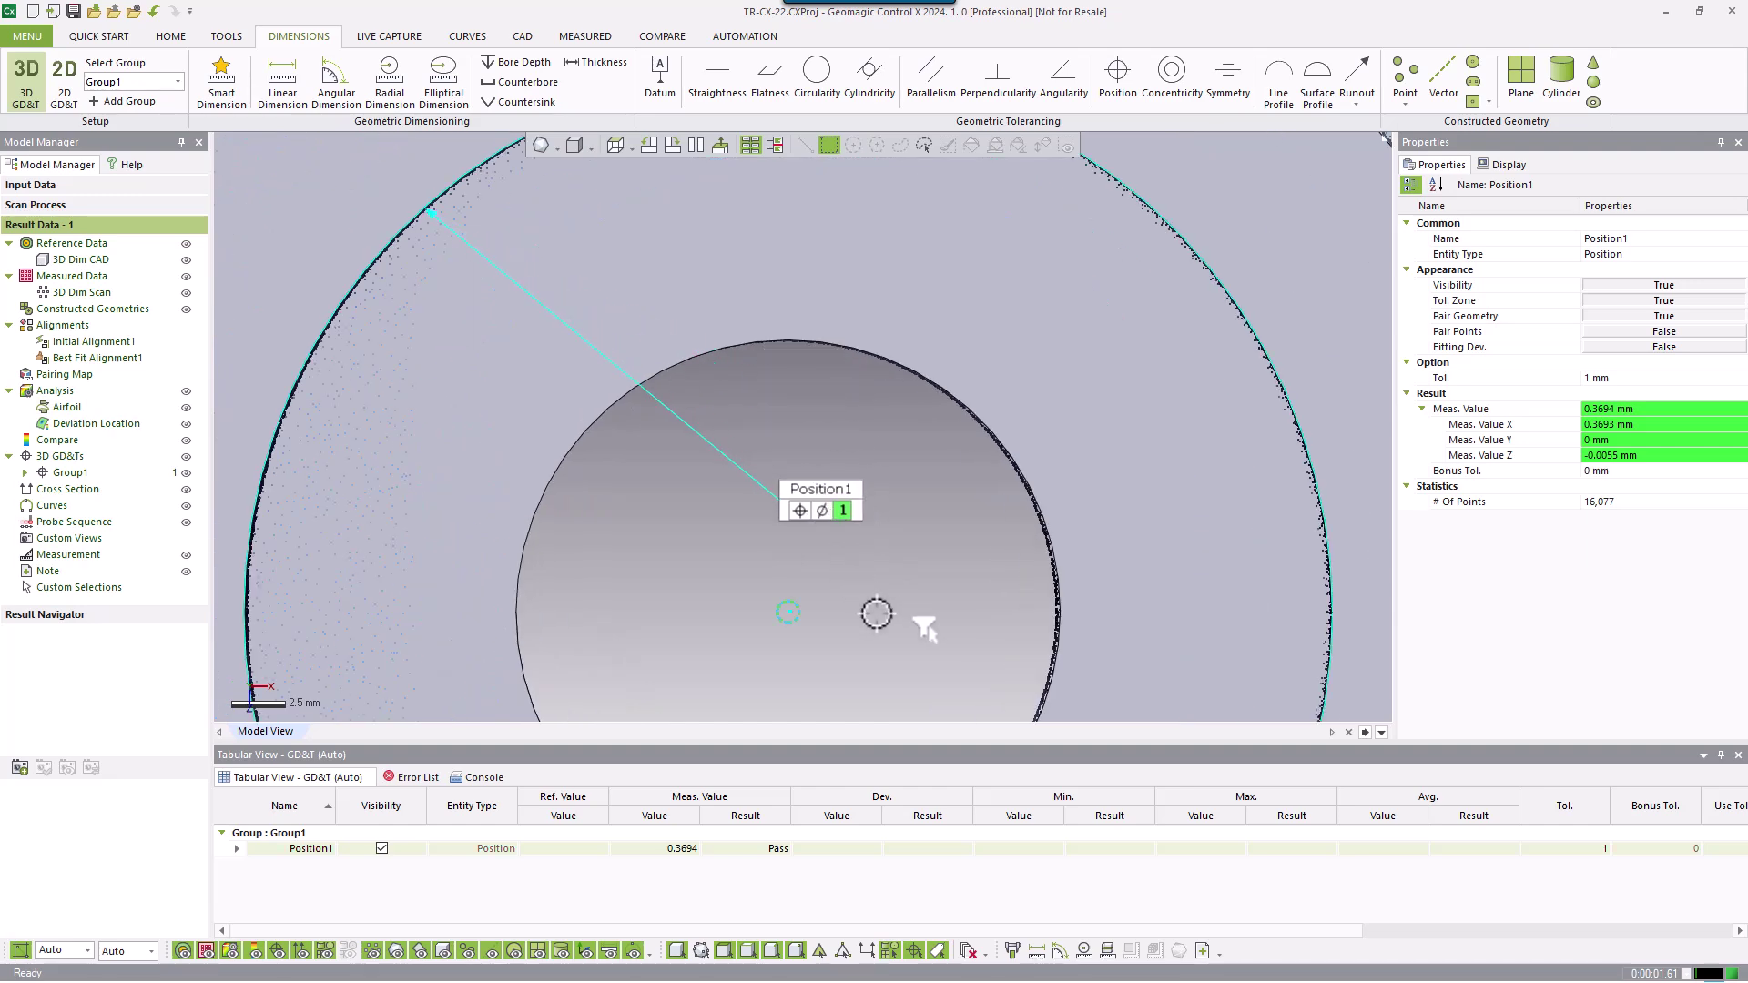
scroll(983, 480, "up", 2)
scroll(930, 493, "up", 4)
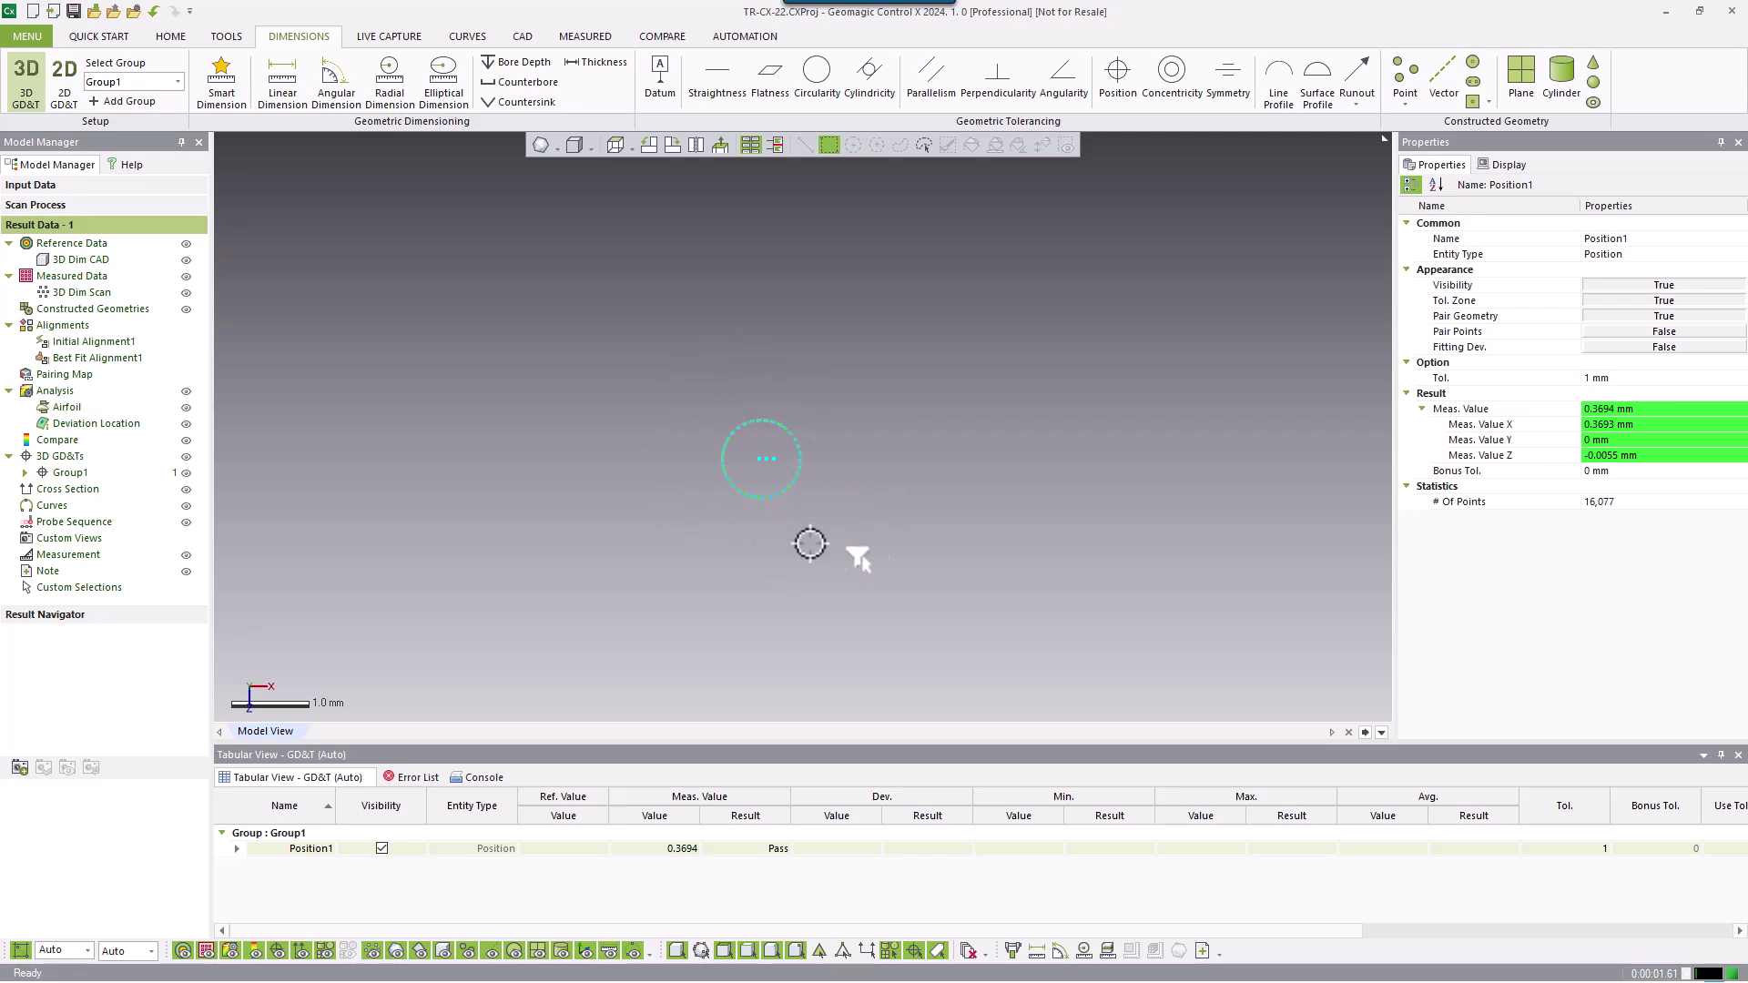
Tilt the view, deselect, and select Position1 in the Tabular View to check 0.3694 against tolerance 1.
right_click_drag(828, 512, 824, 514)
left_click(872, 513)
scroll(828, 503, "up", 4)
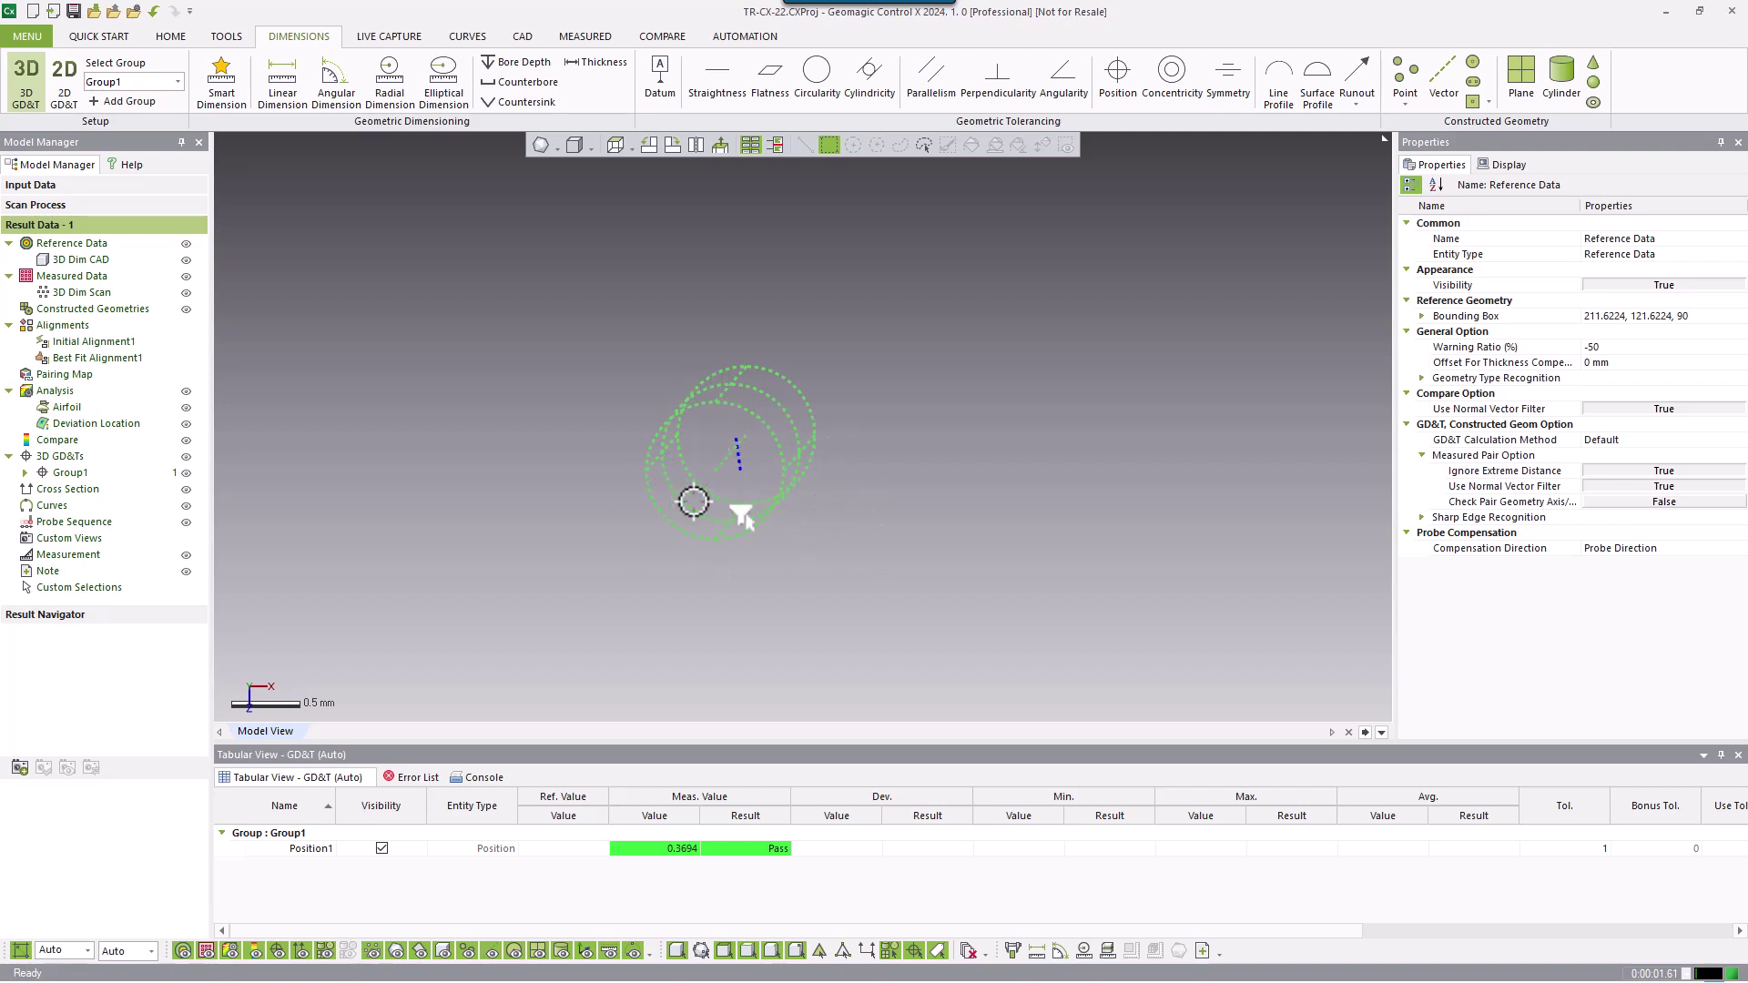
left_click(765, 848)
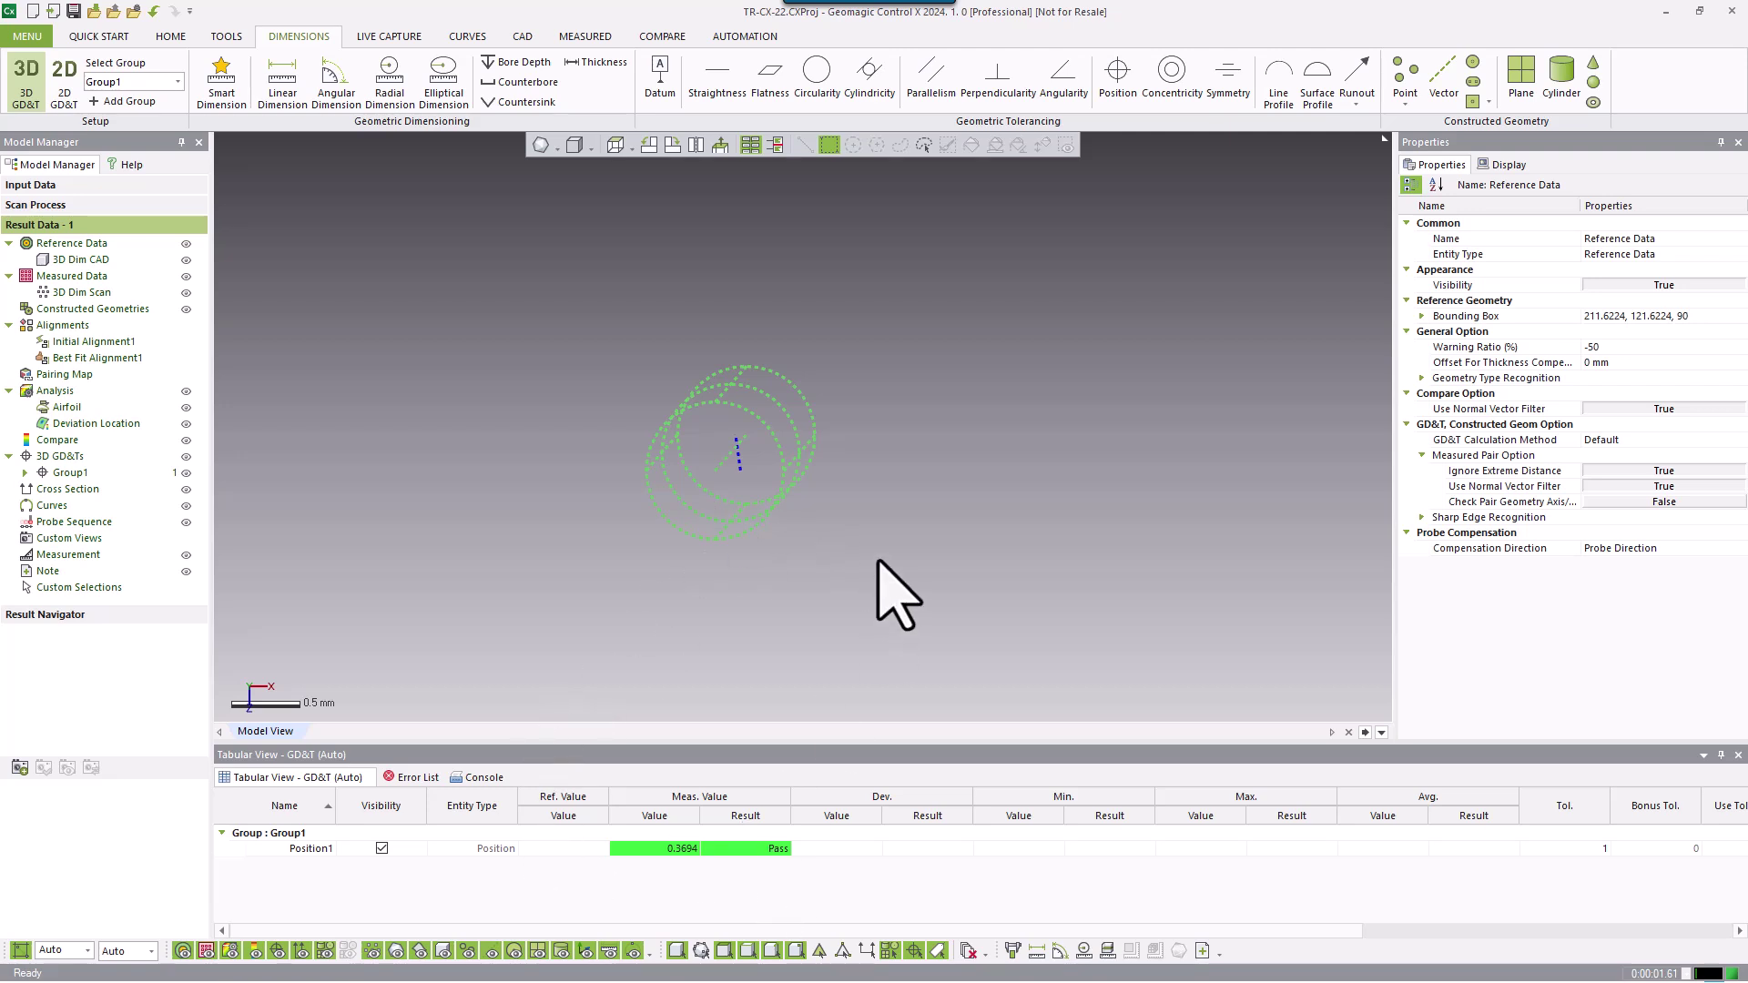
scroll(880, 556, "down", 5)
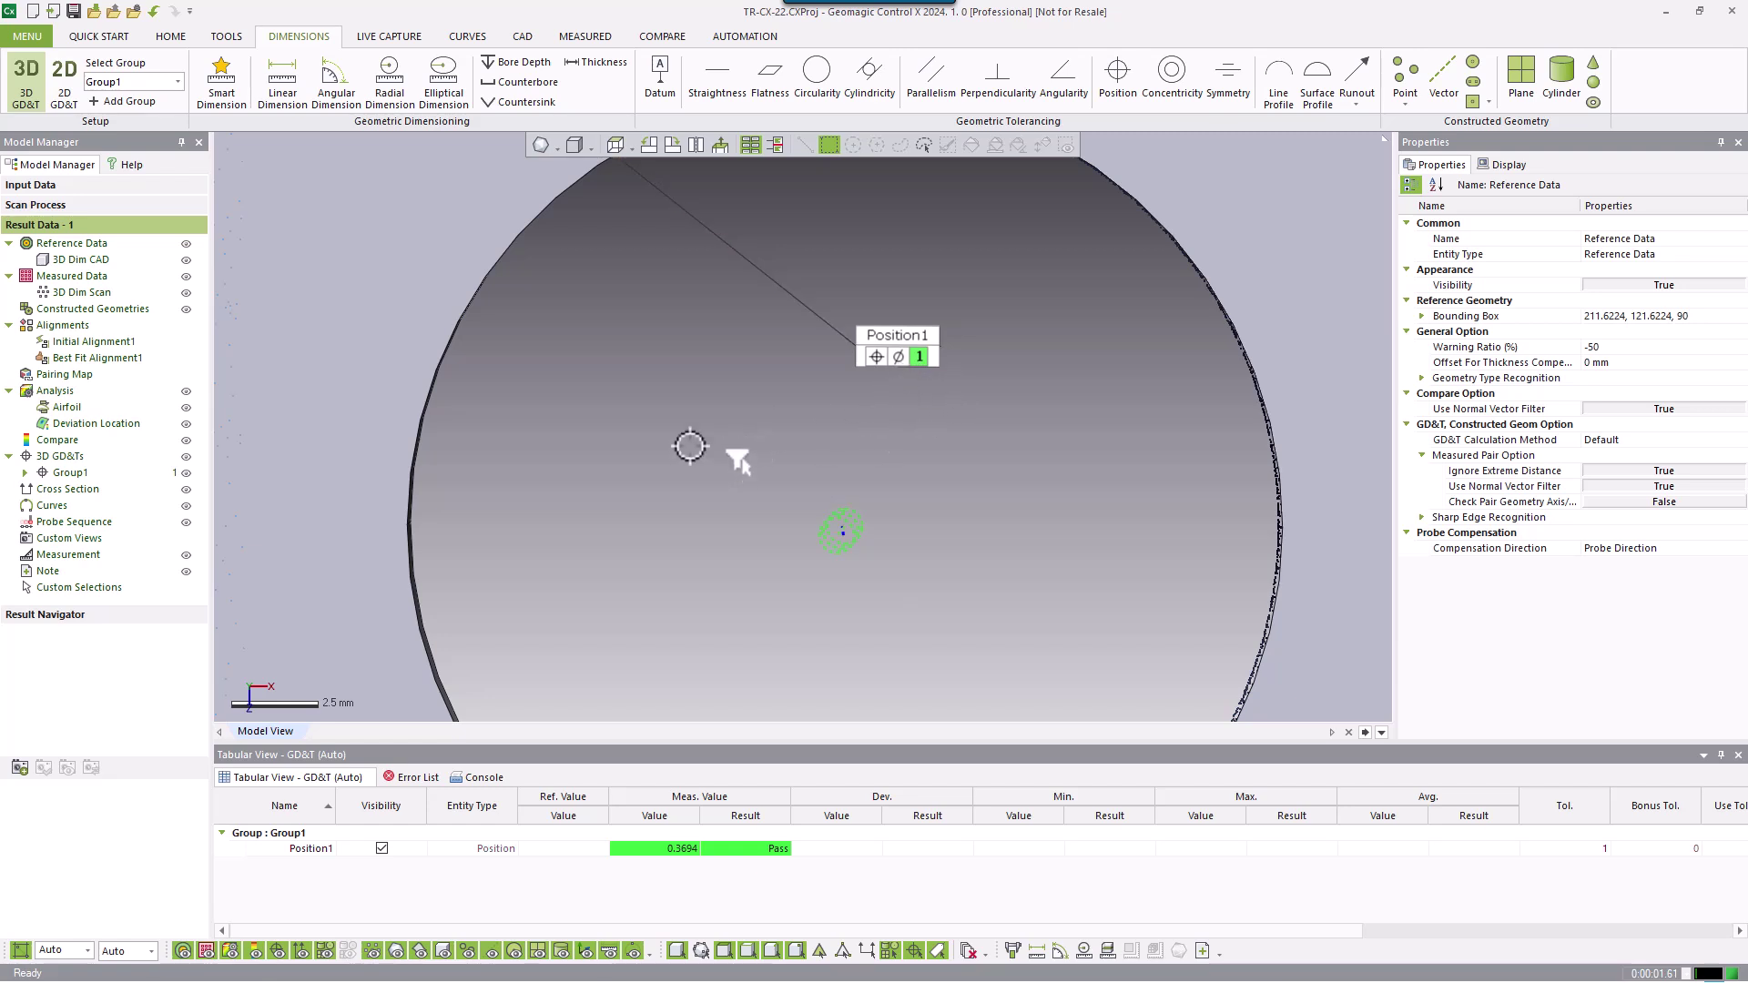
Change Position1's tolerance to 0.25 mm so its 0.3694 result fails in red.
double_click(321, 848)
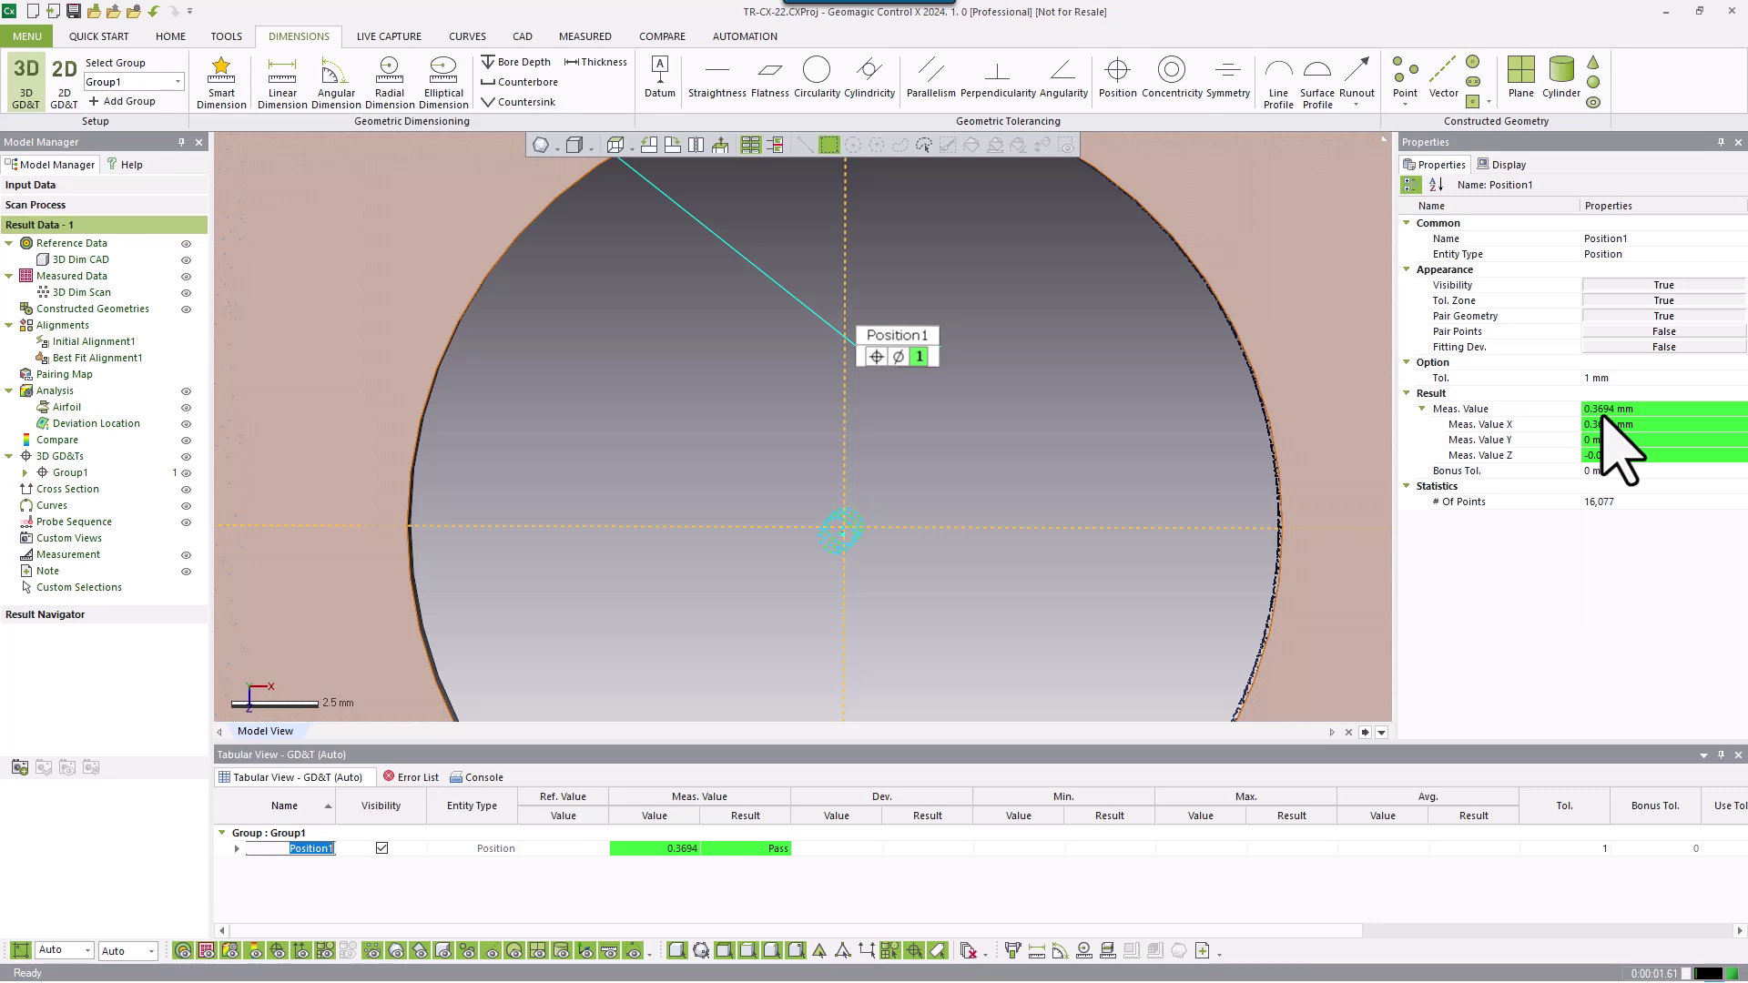
left_click(1613, 378)
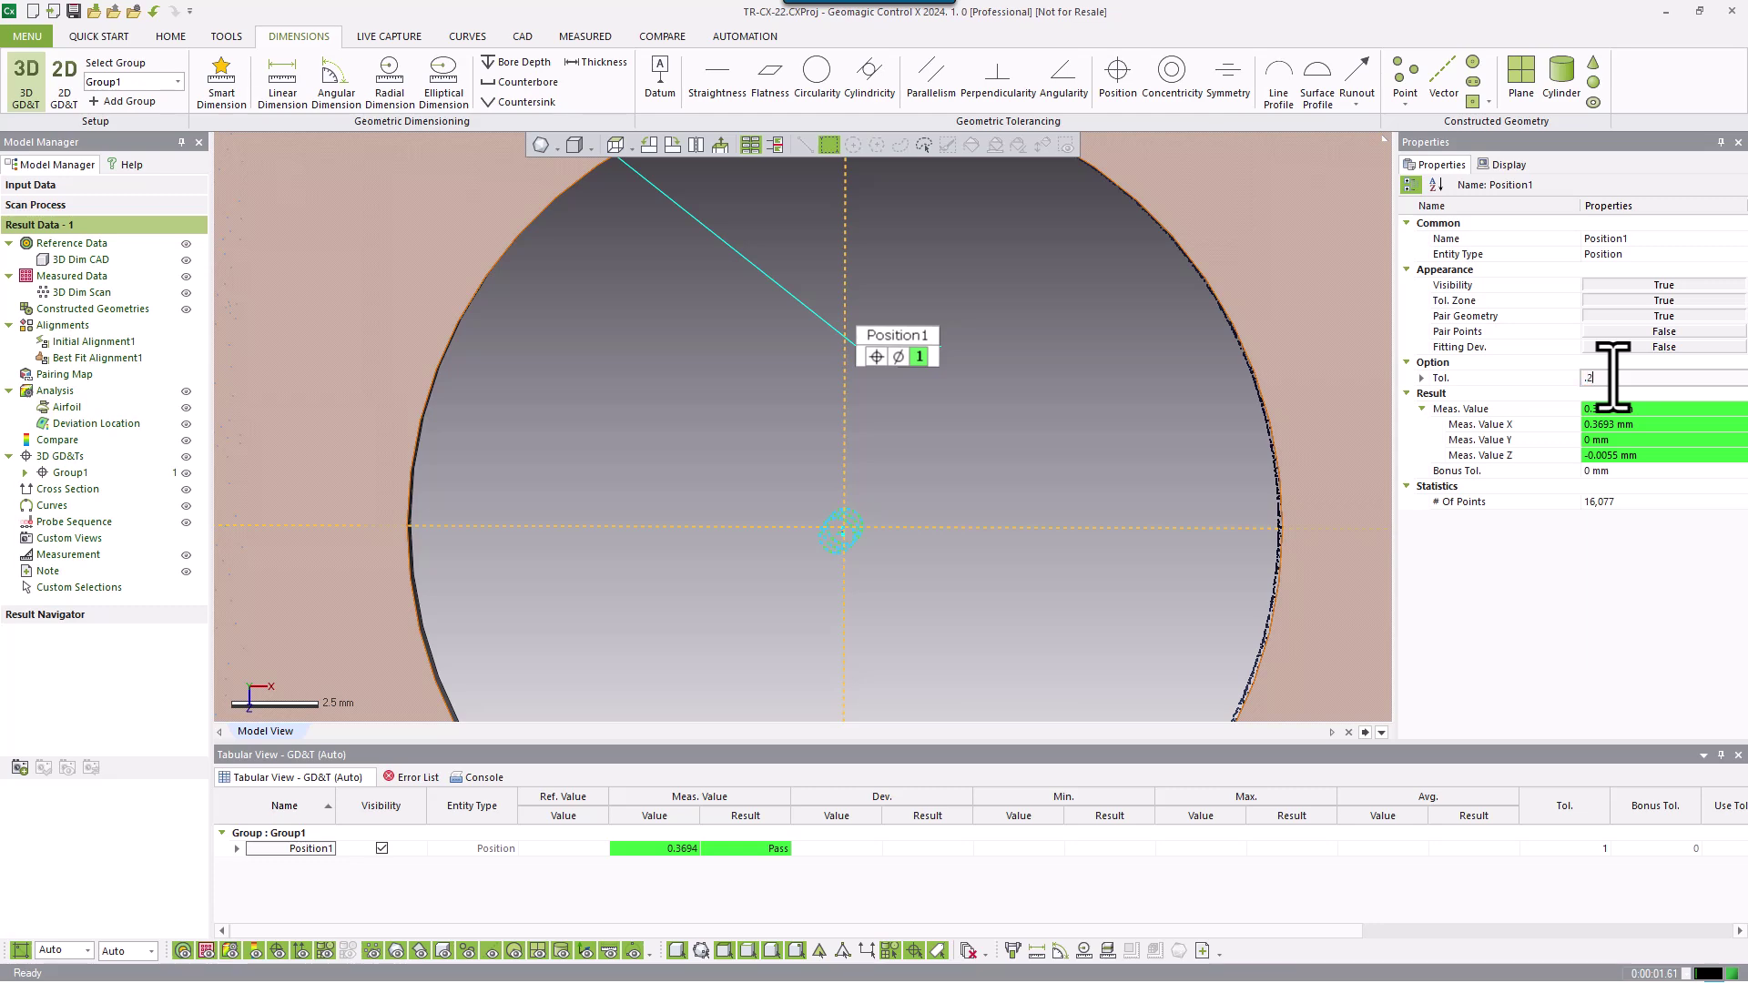
key("Return")
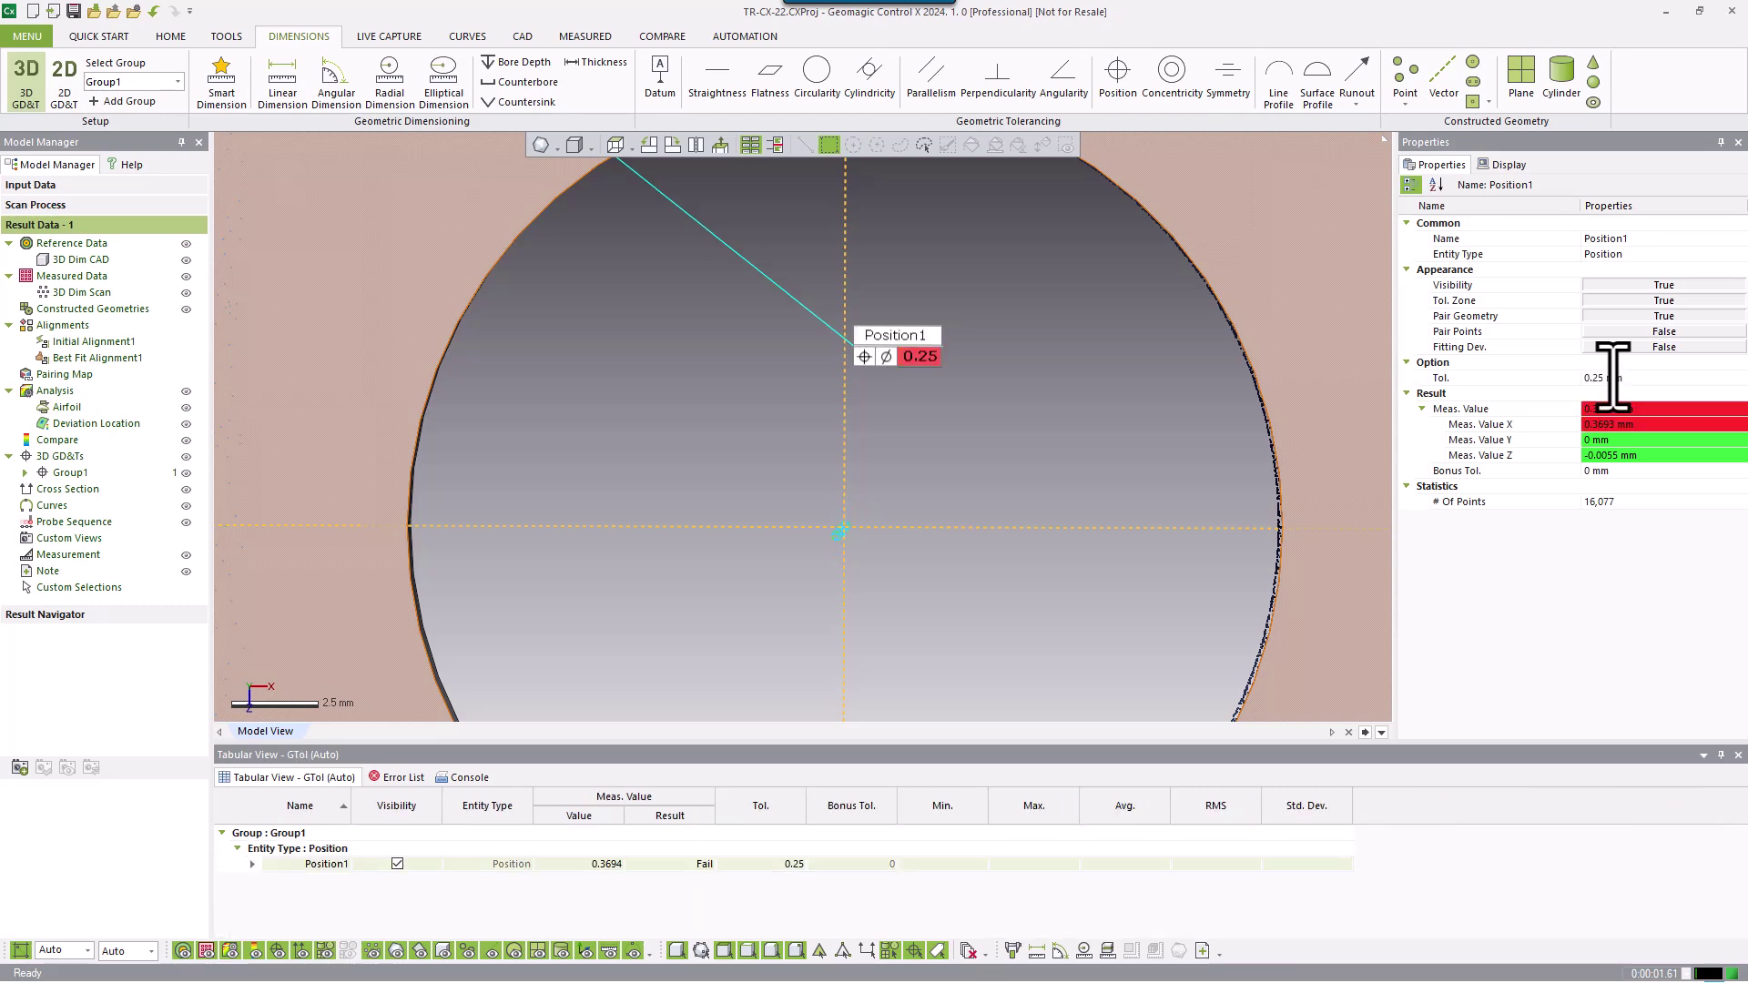
scroll(947, 500, "up", 3)
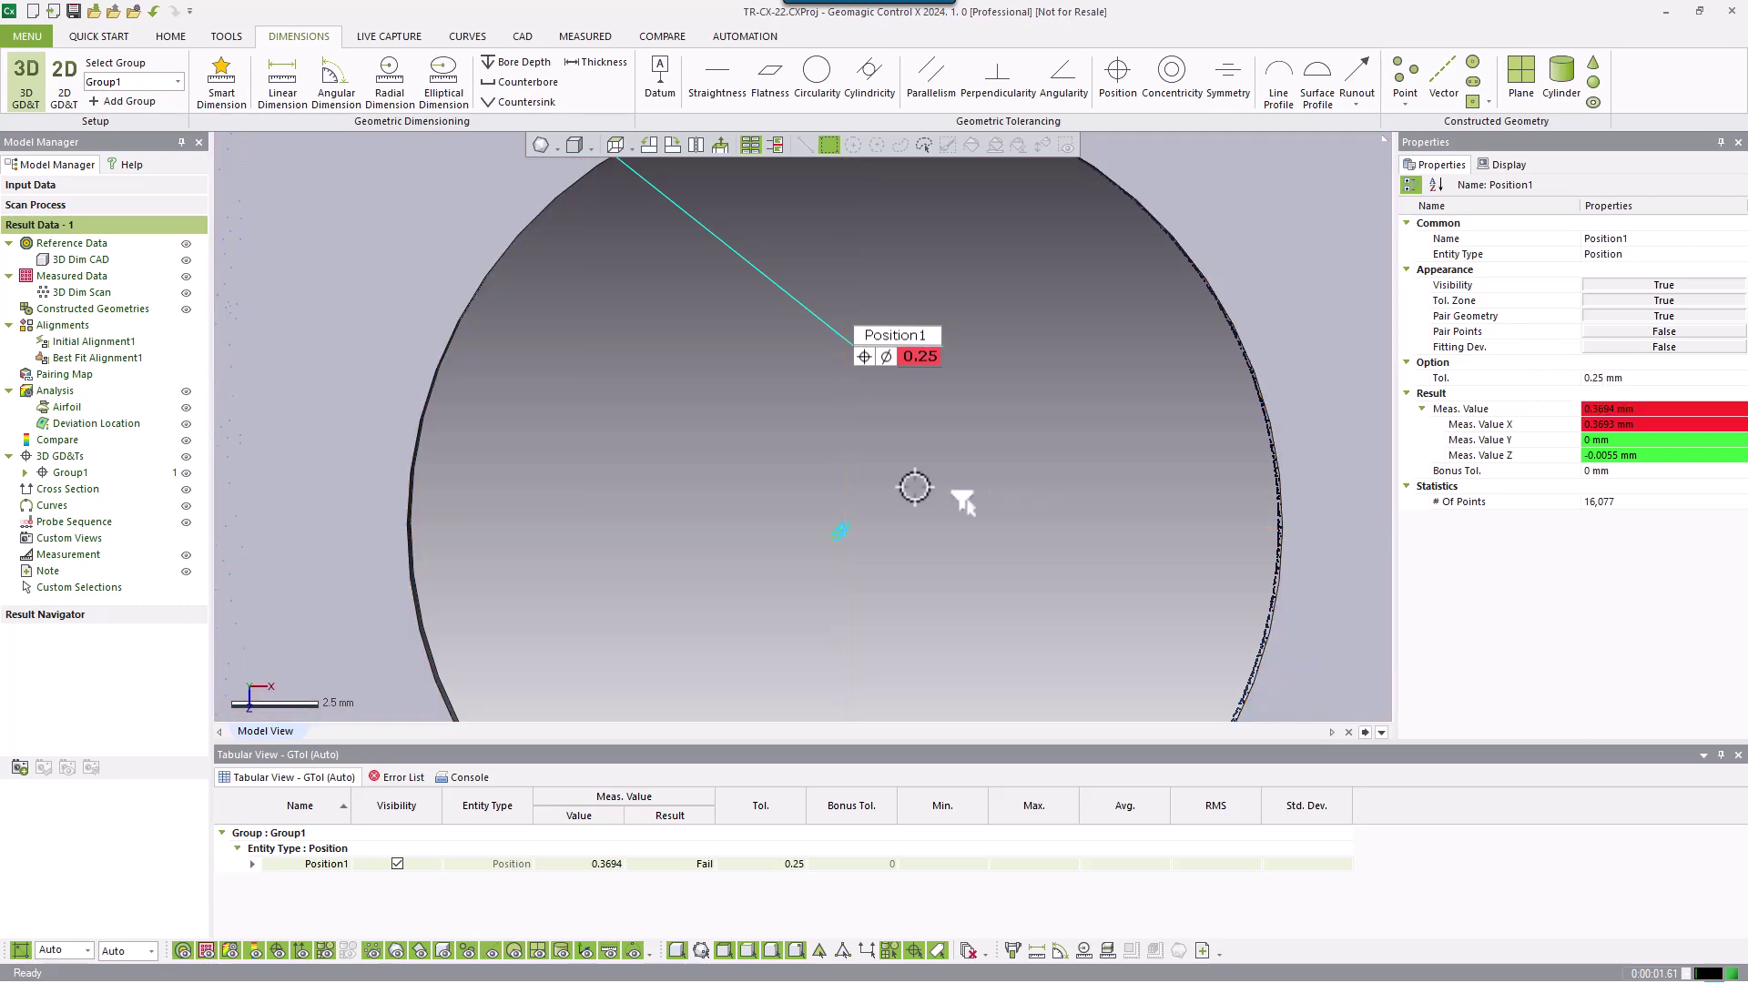
scroll(836, 549, "up", 1)
left_click(1049, 502)
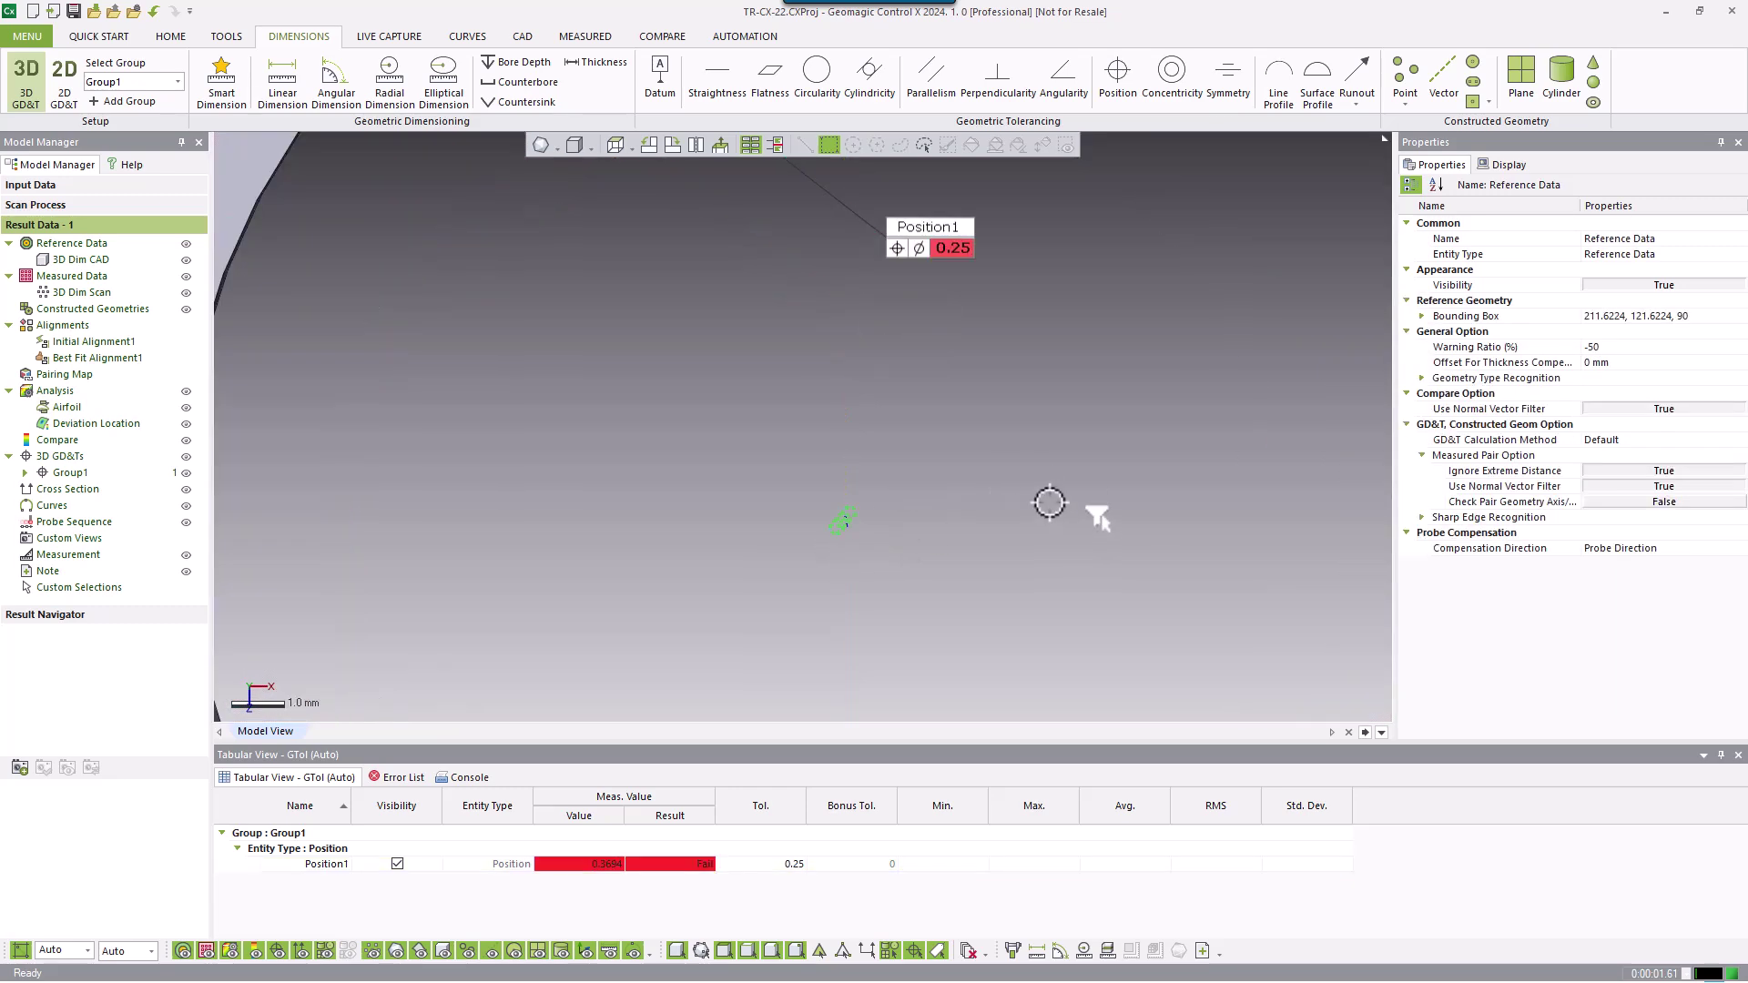
scroll(855, 537, "up", 1)
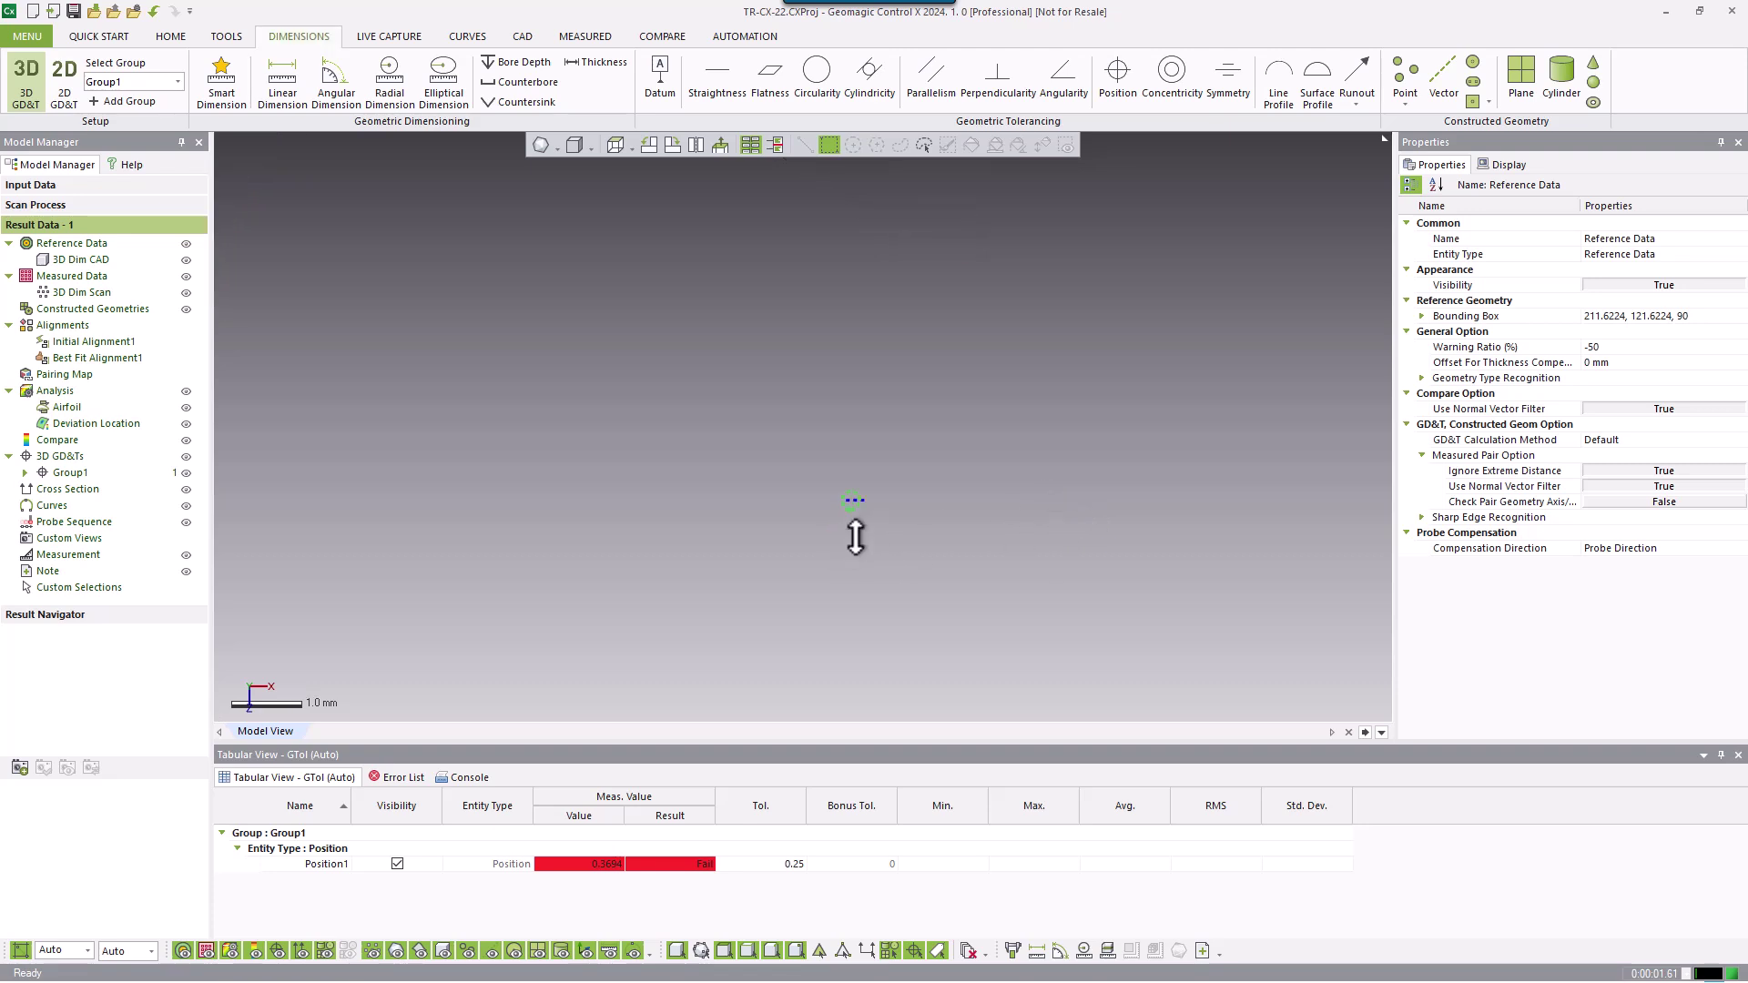
scroll(856, 510, "up", 1)
scroll(899, 574, "down", 5)
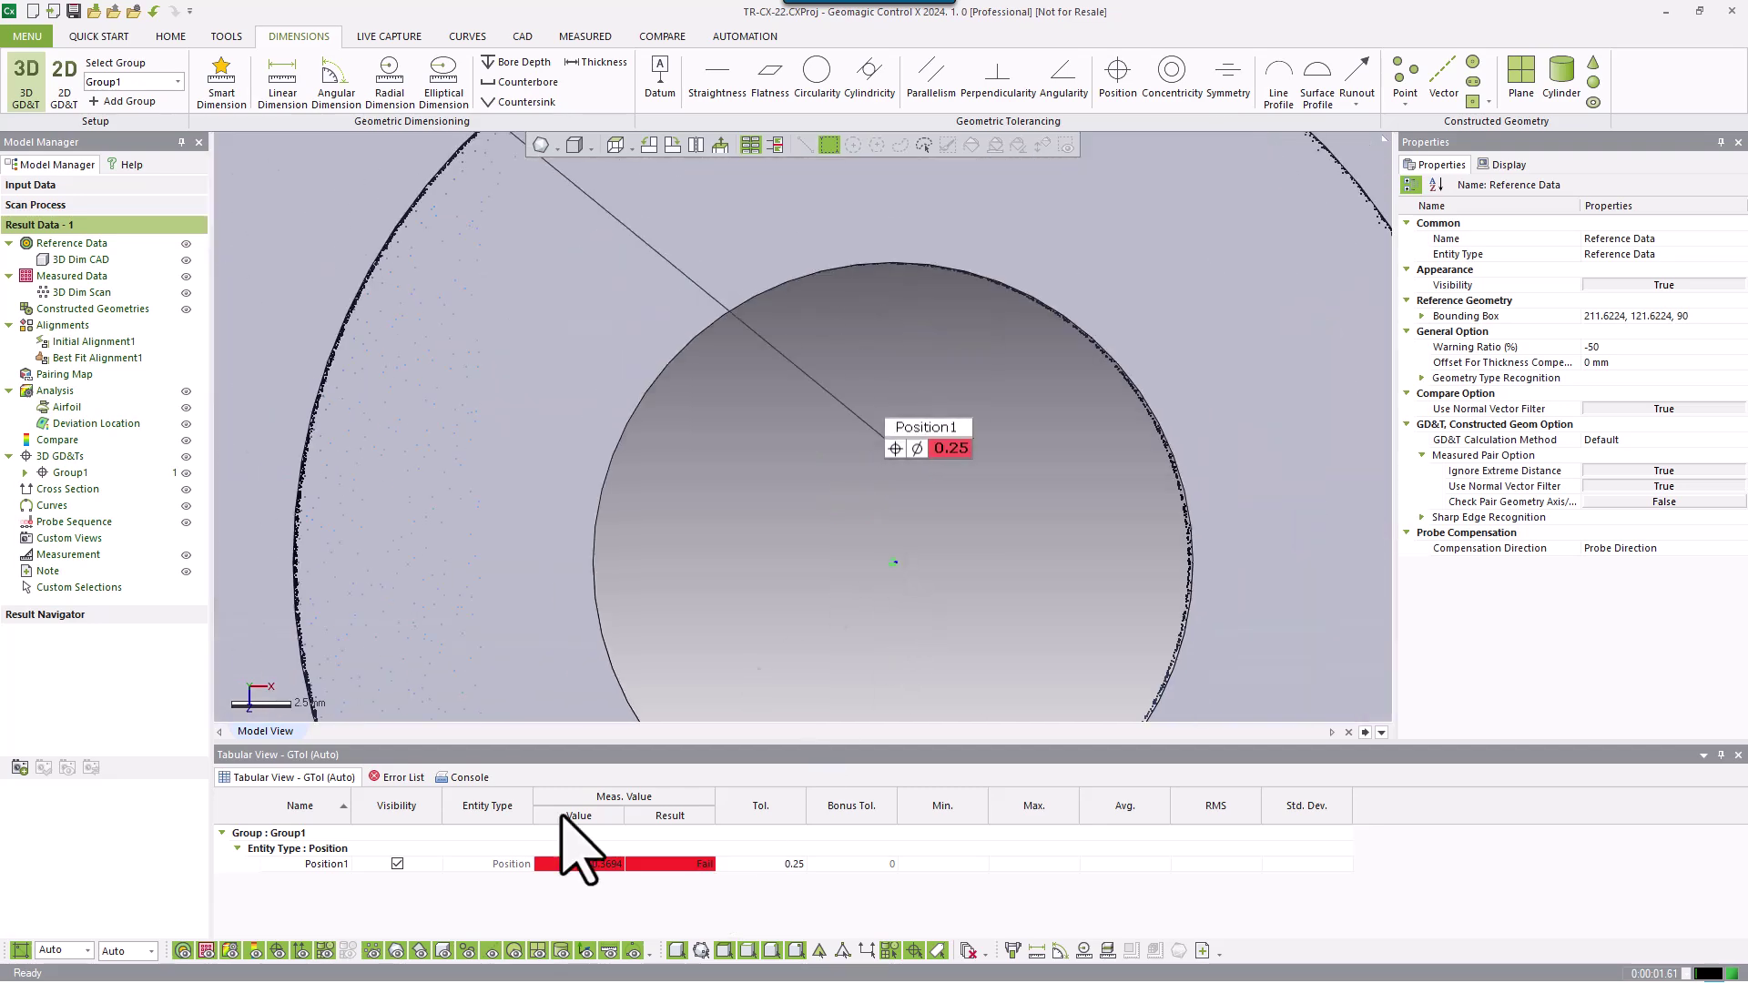
Set Position1's tolerance to 0.50 mm, turning its 0.3694 result into a yellow warning.
left_click(344, 863)
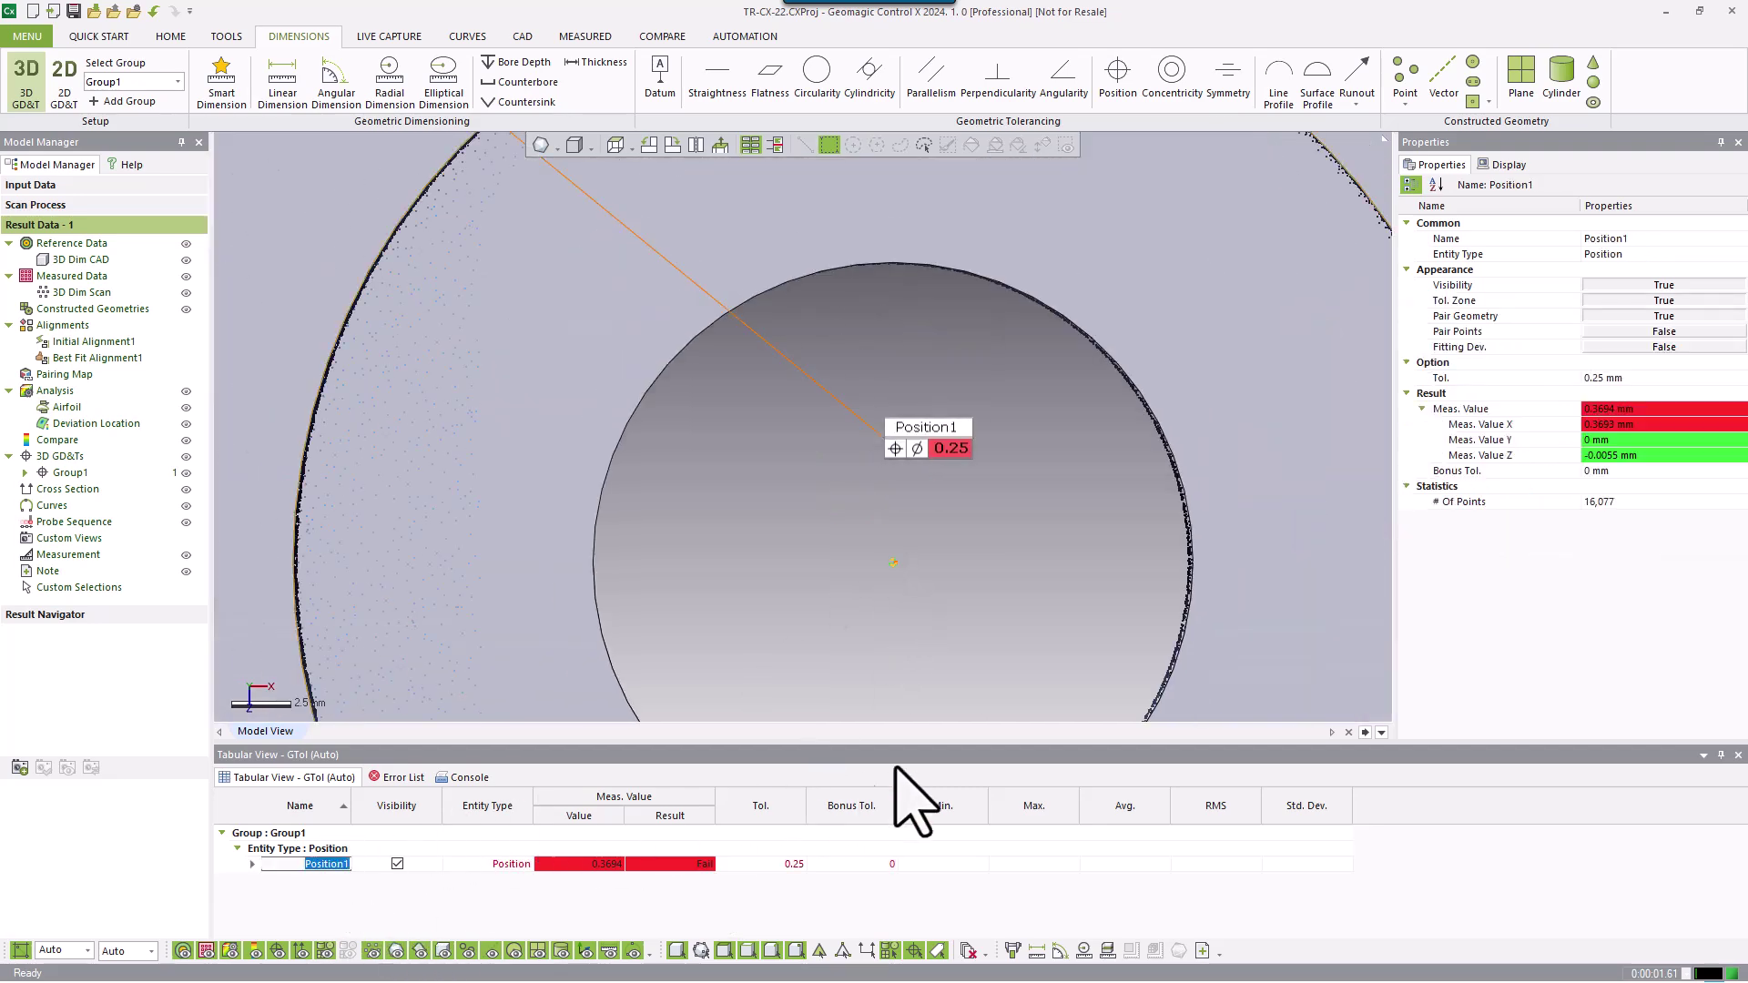
left_click(1632, 377)
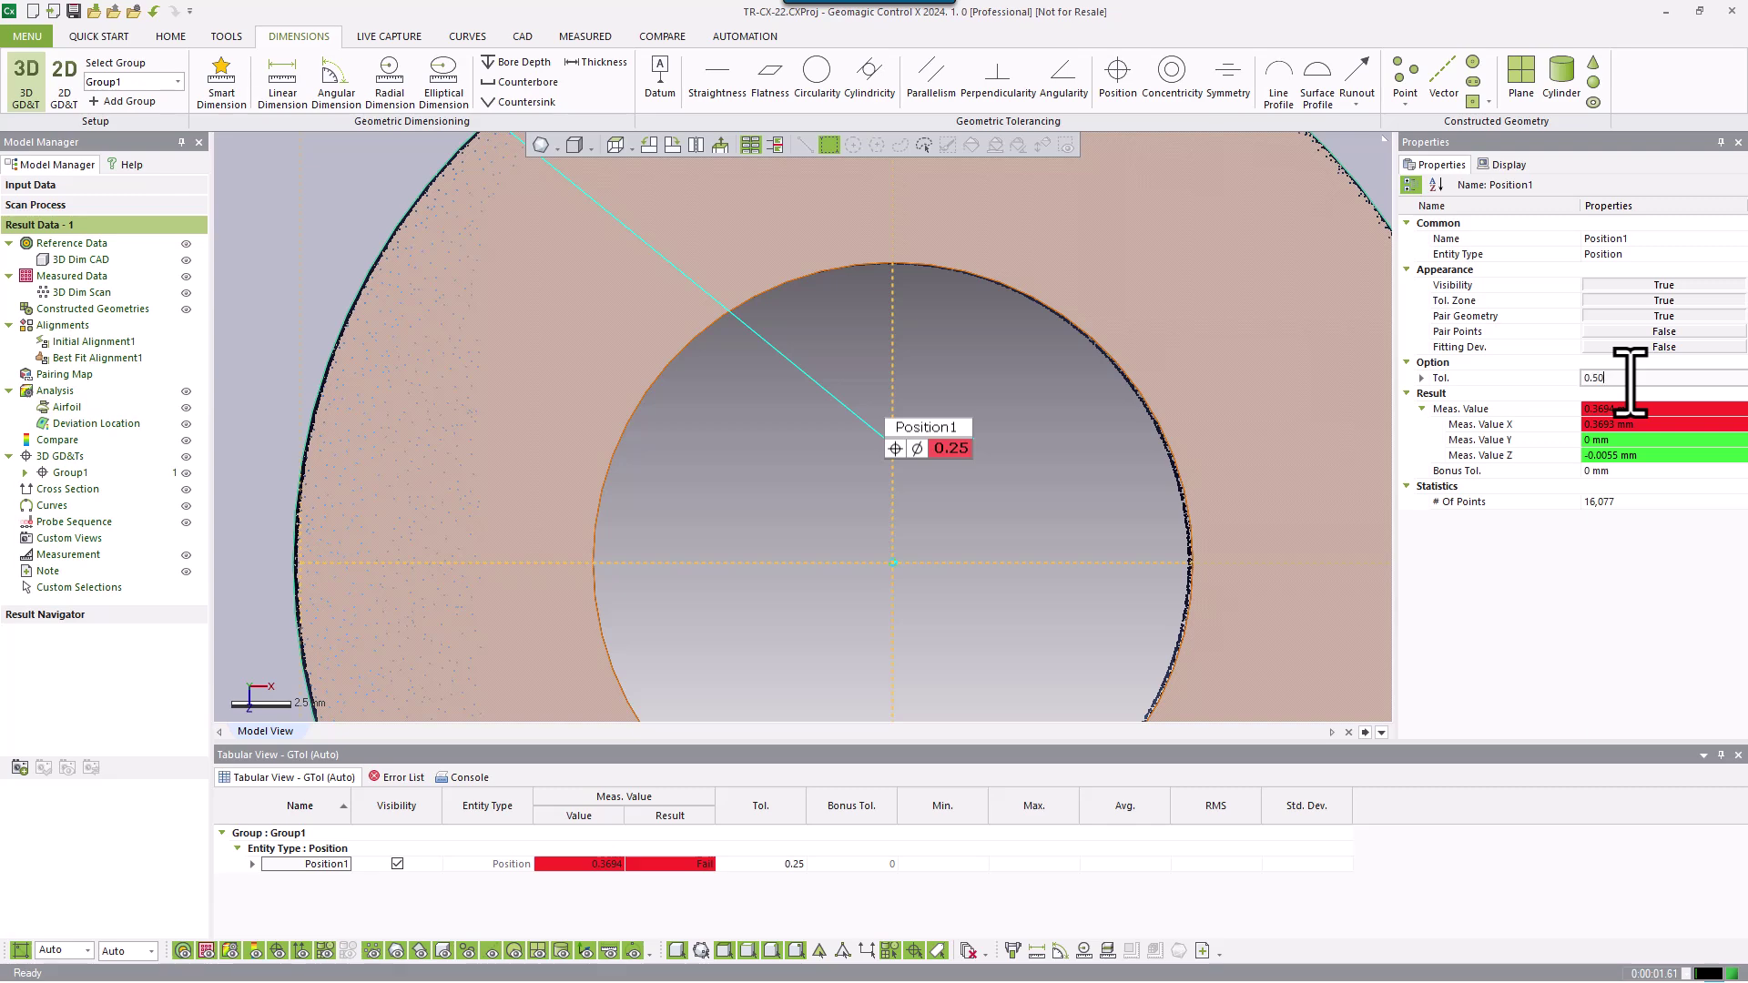
type("0.50")
key("Return")
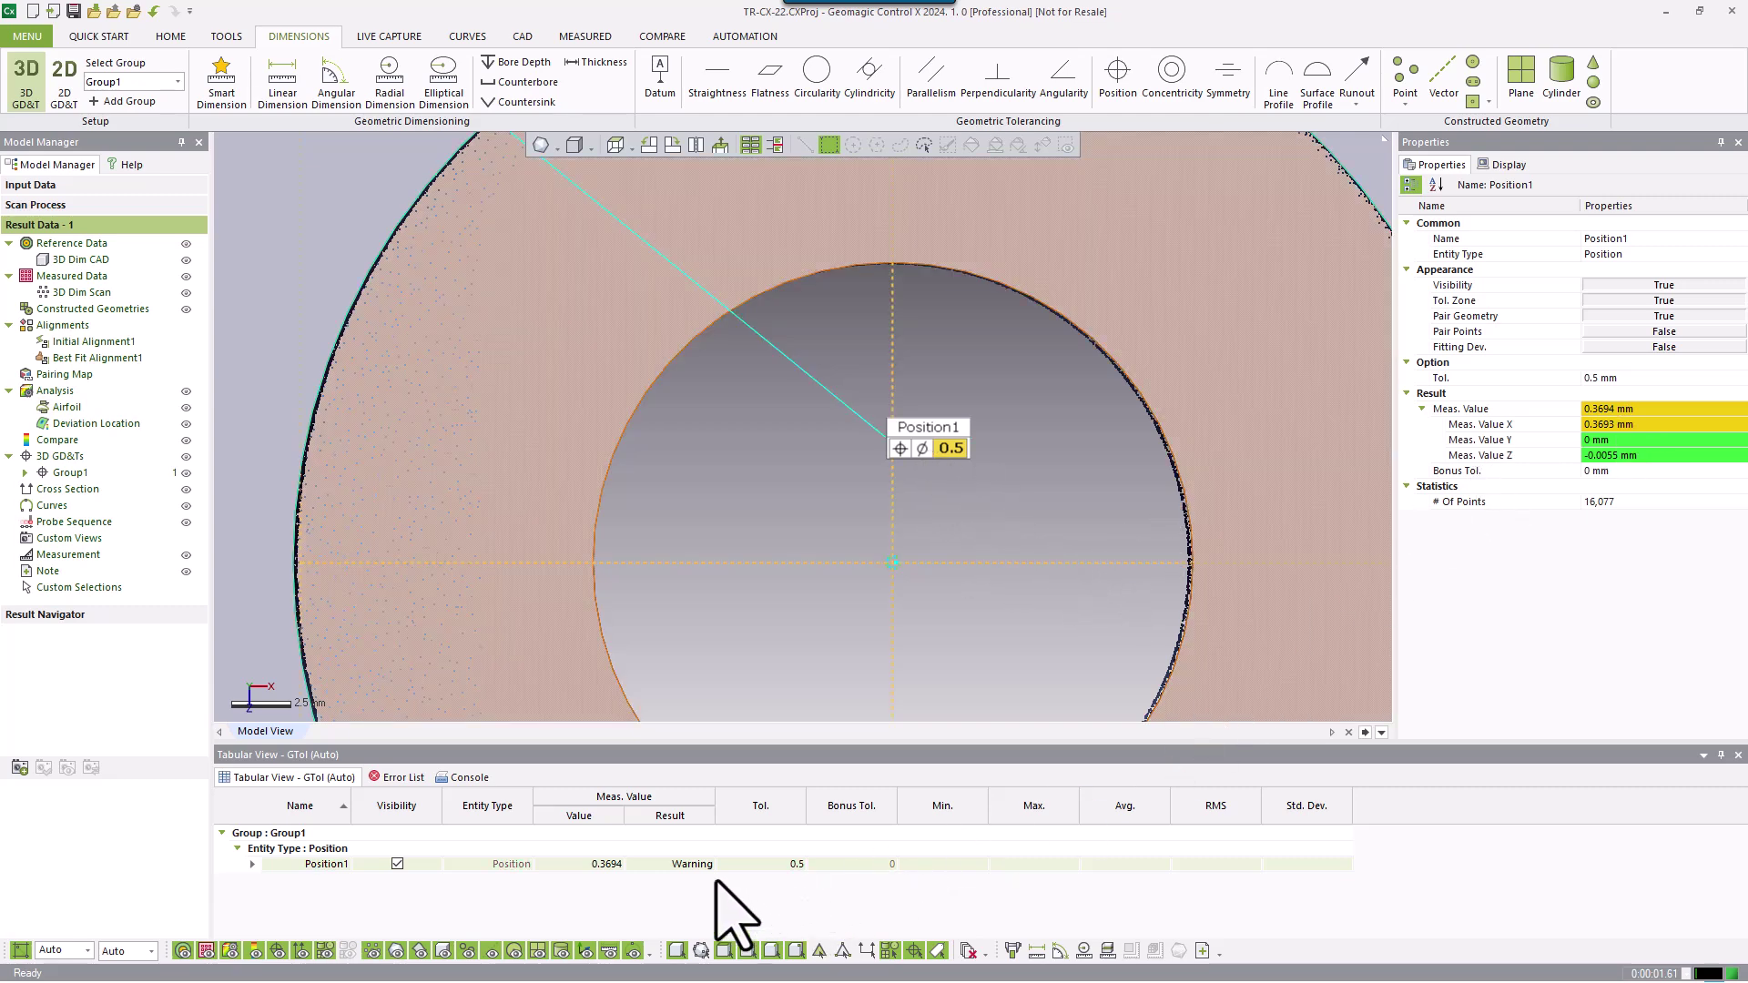
scroll(975, 584, "up", 5)
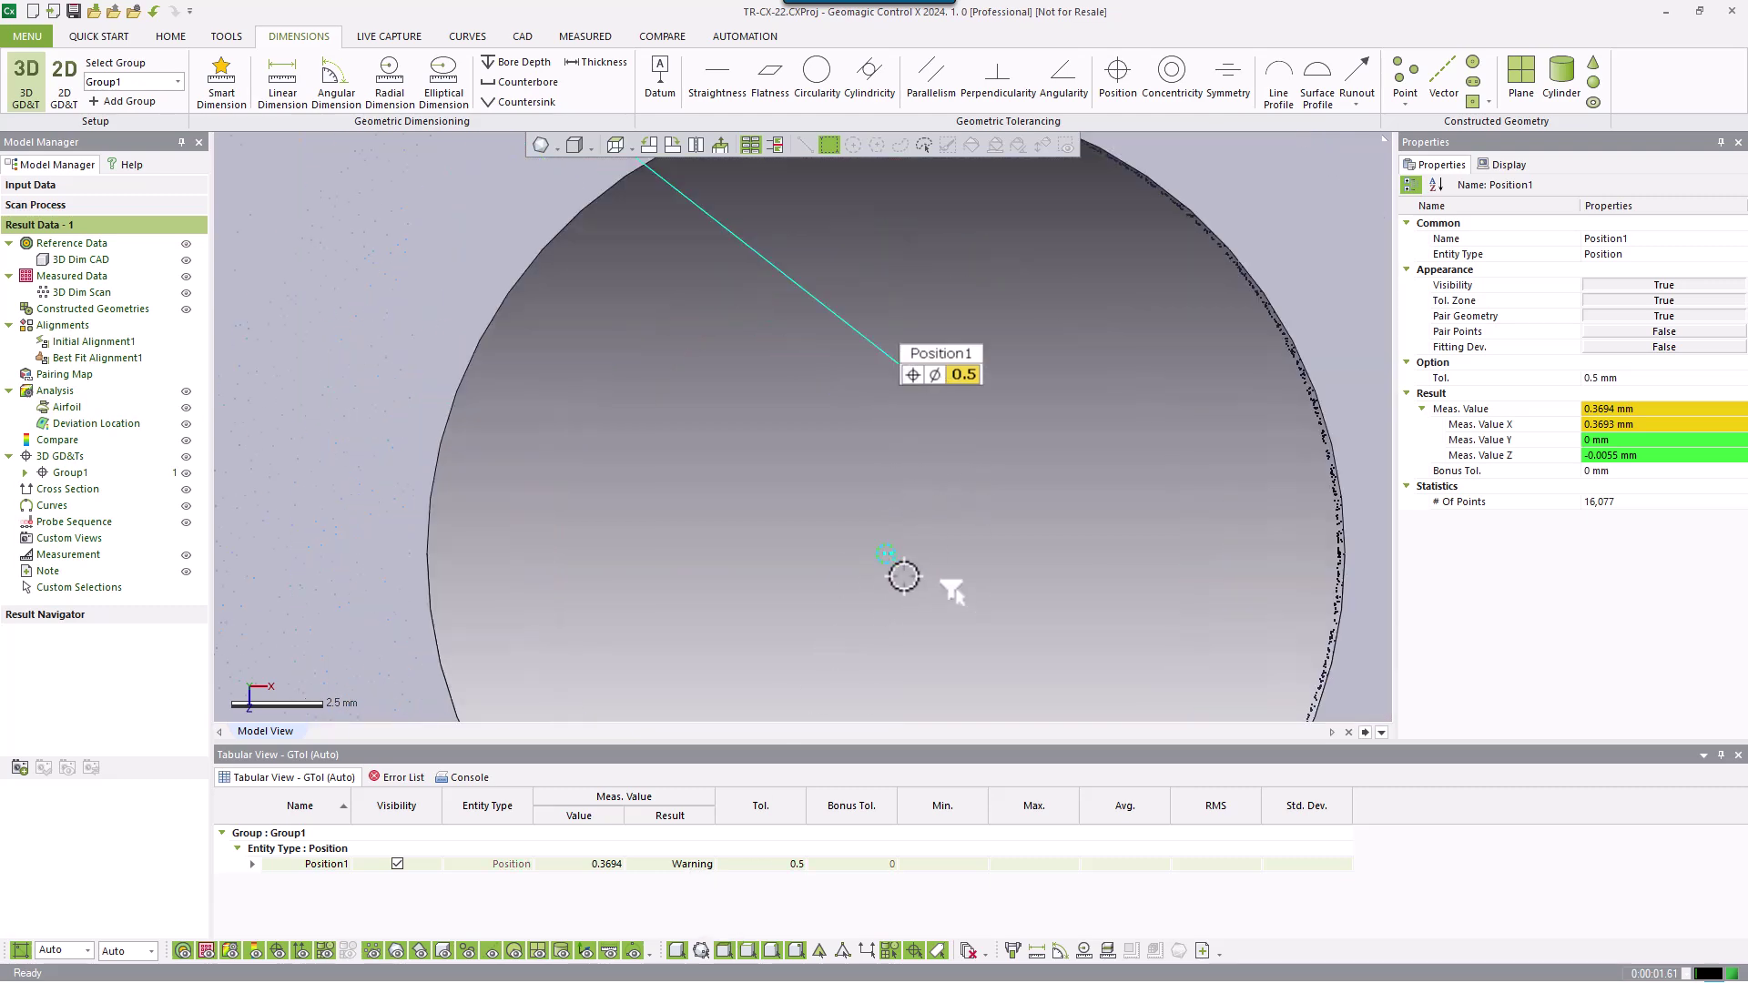
scroll(881, 560, "up", 2)
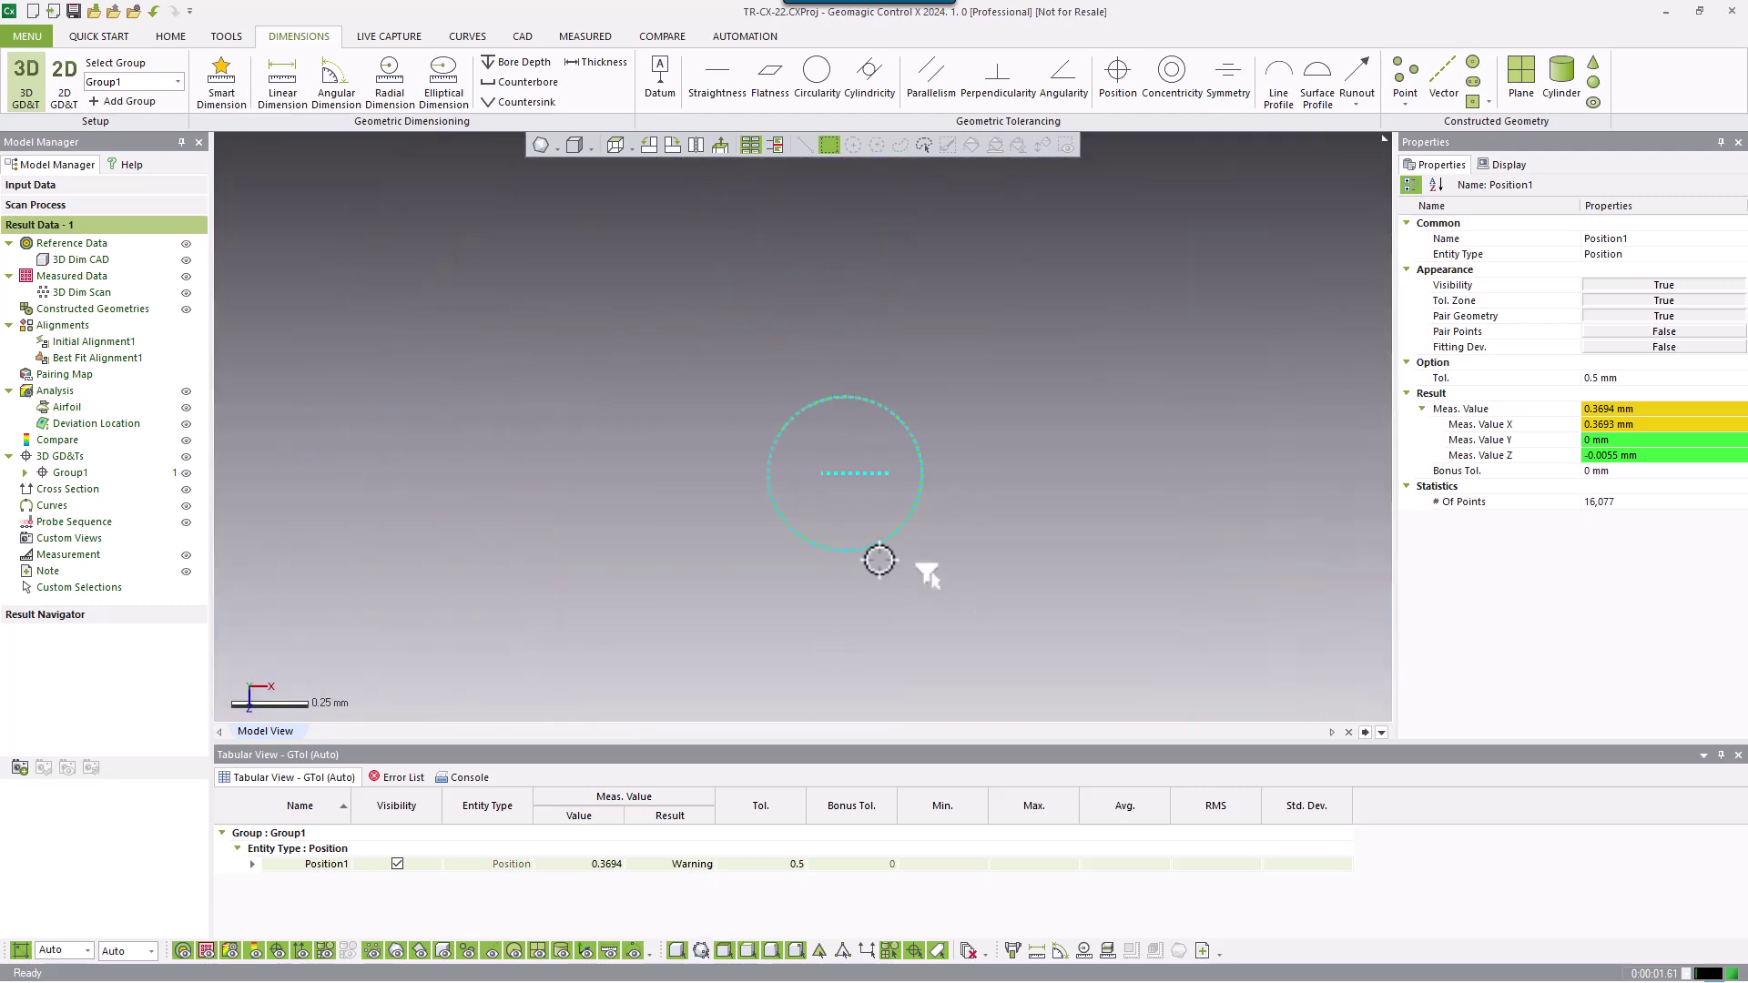
left_click(1095, 505)
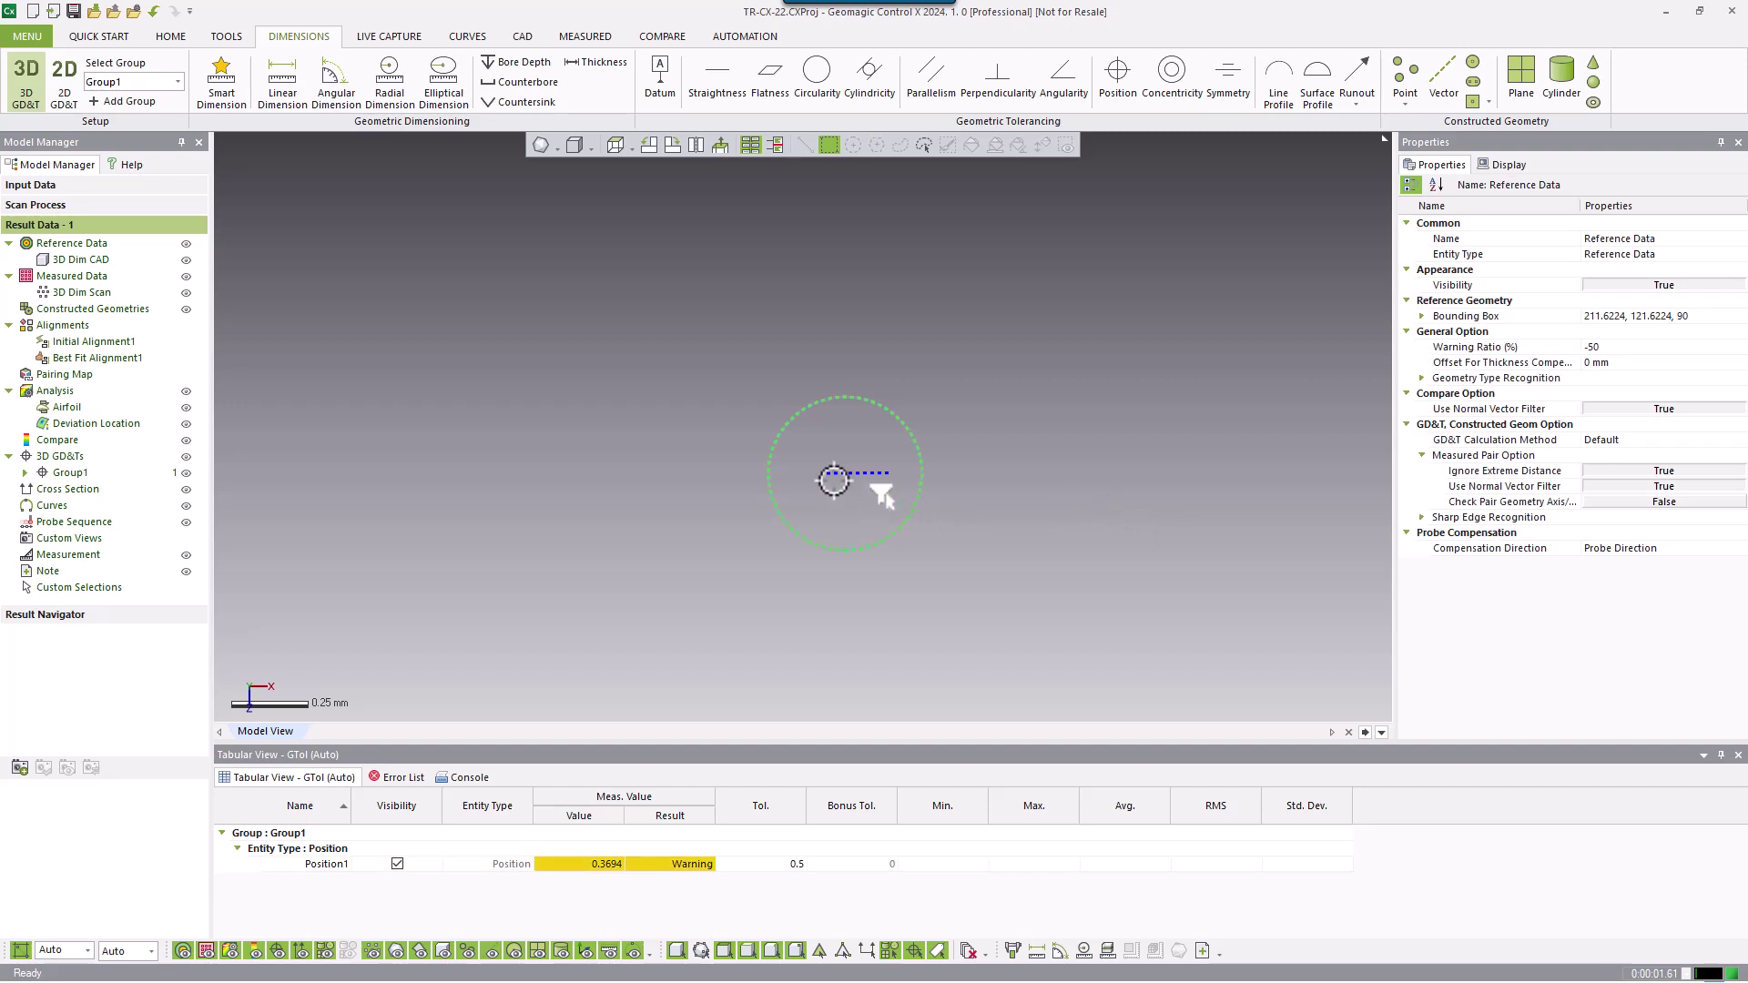